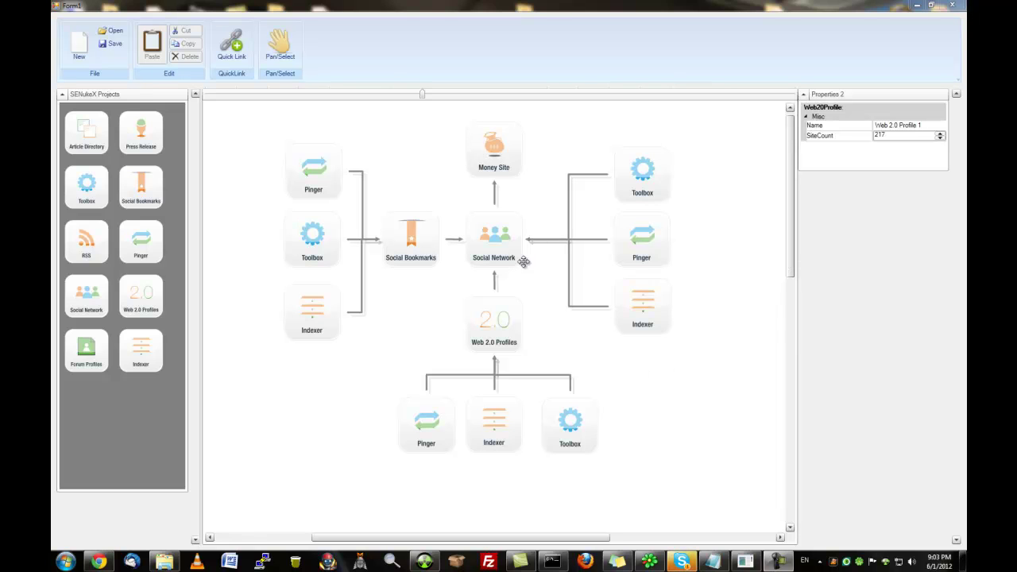
# Examine the Money Site, Social Network, Social Bookmarks and Web 2.0 Profiles nodes that form the core of the link diagram
pyautogui.click(496, 326)
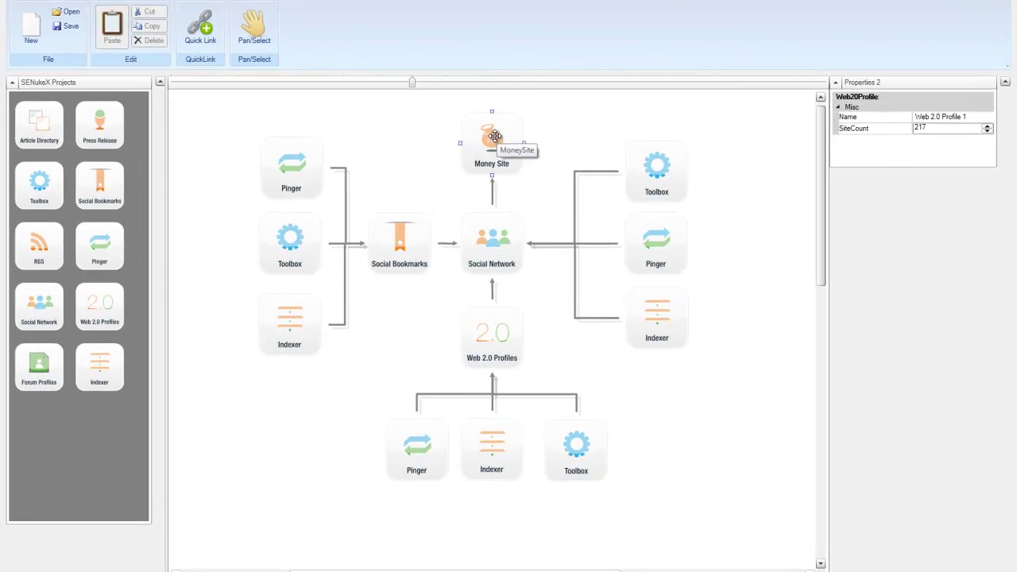
pyautogui.click(494, 136)
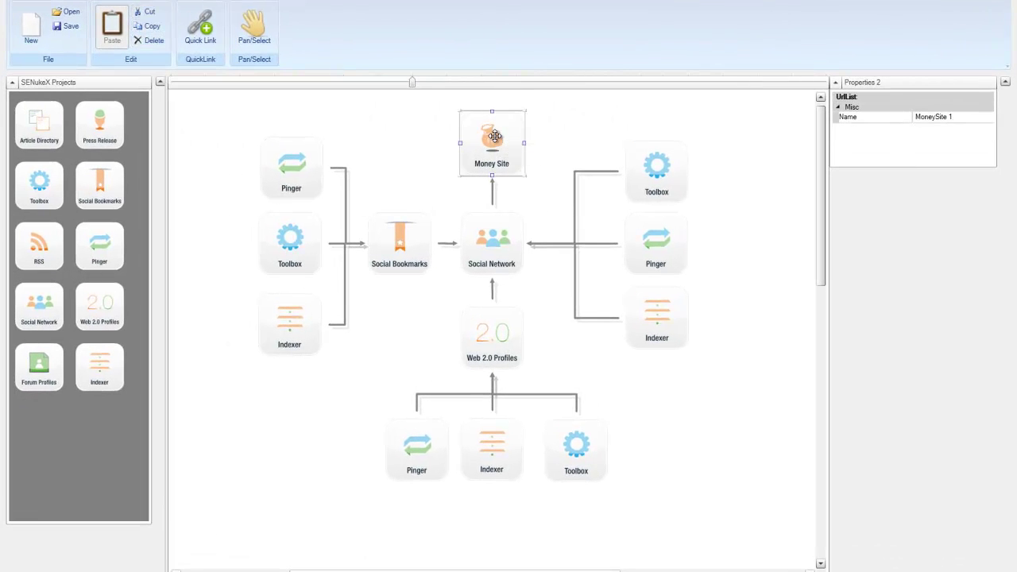
pyautogui.click(490, 242)
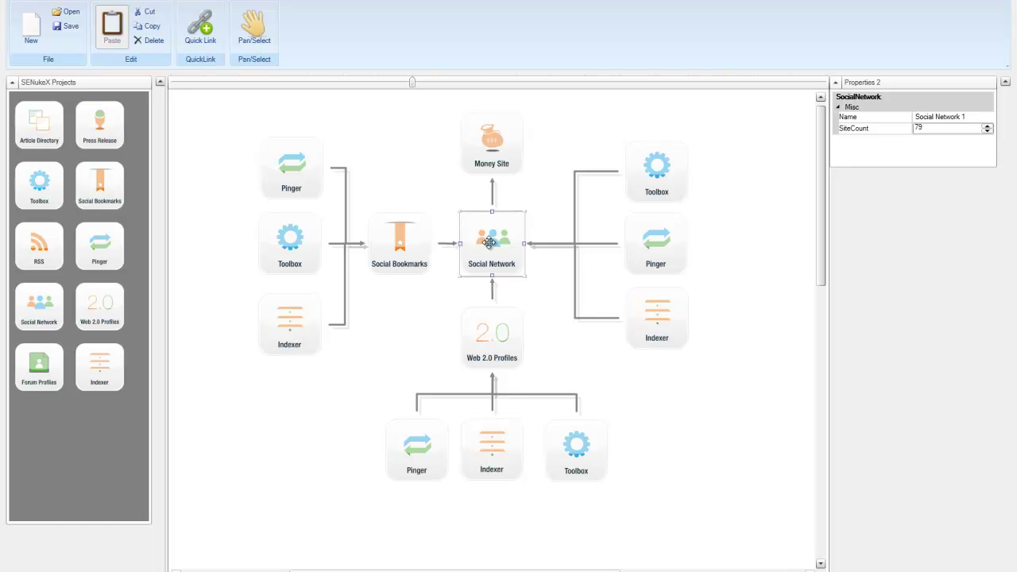
pyautogui.click(398, 248)
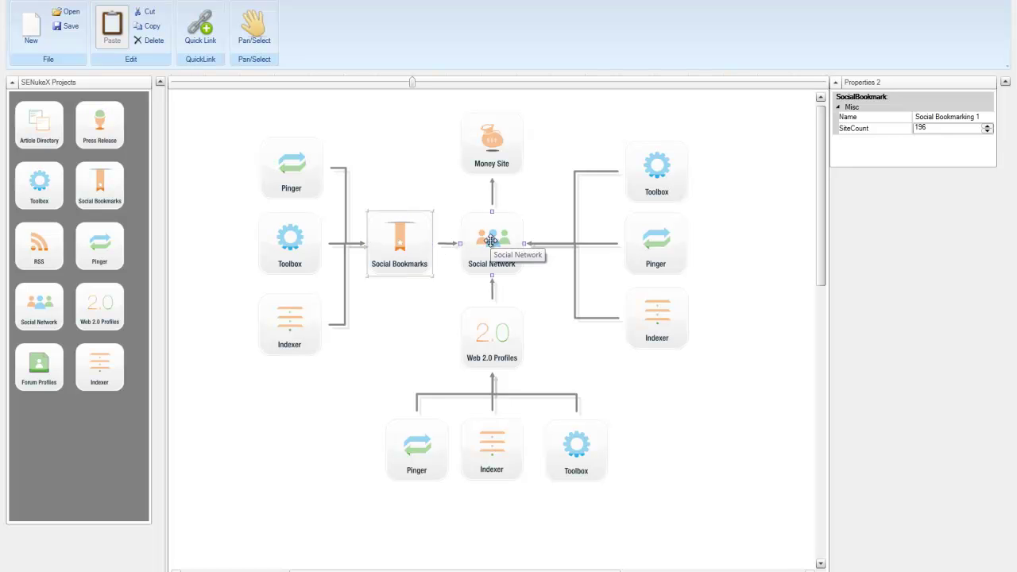
pyautogui.click(490, 338)
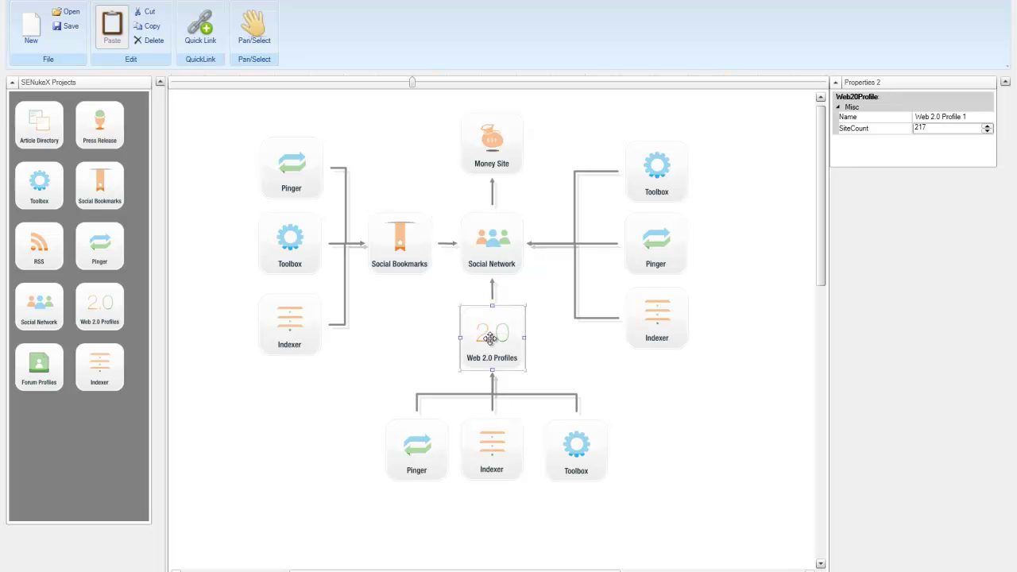
pyautogui.click(481, 244)
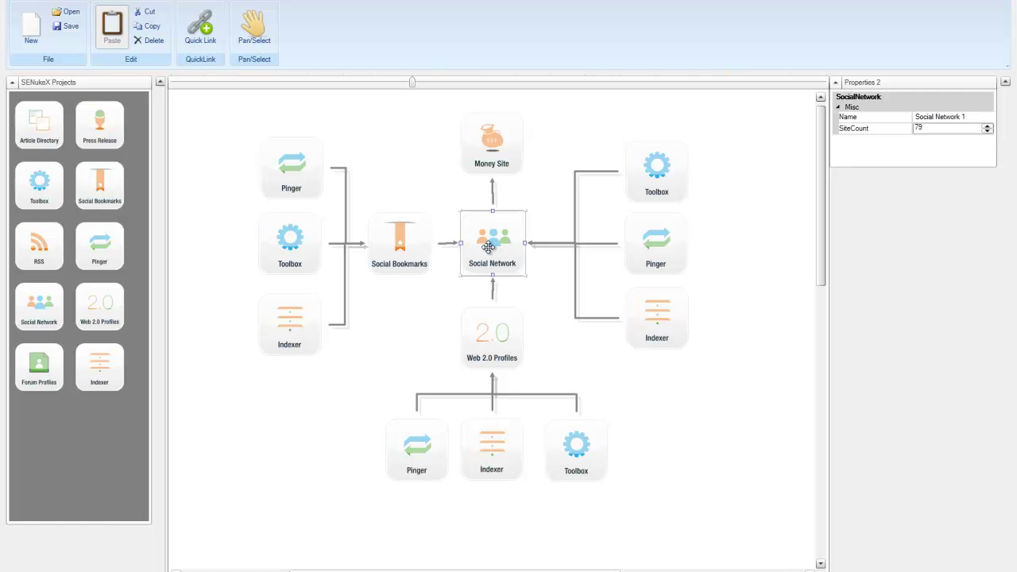
pyautogui.click(490, 350)
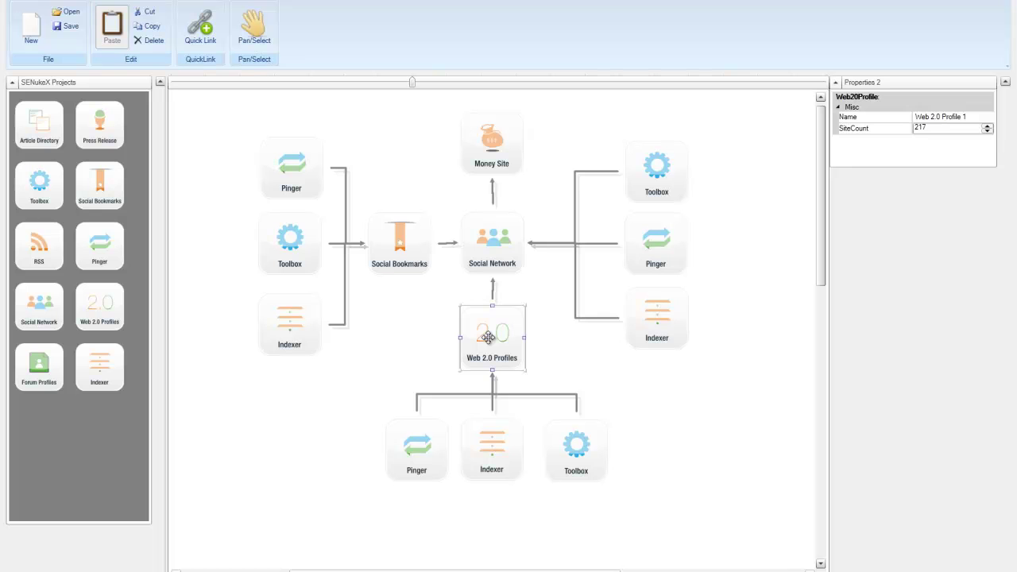
pyautogui.click(589, 363)
# Examine the Toolbox, Pinger and Indexer groups feeding the Social Network, Web 2.0 Profiles and Social Bookmarks nodes
pyautogui.moveTo(749, 377); pyautogui.dragTo(597, 117)
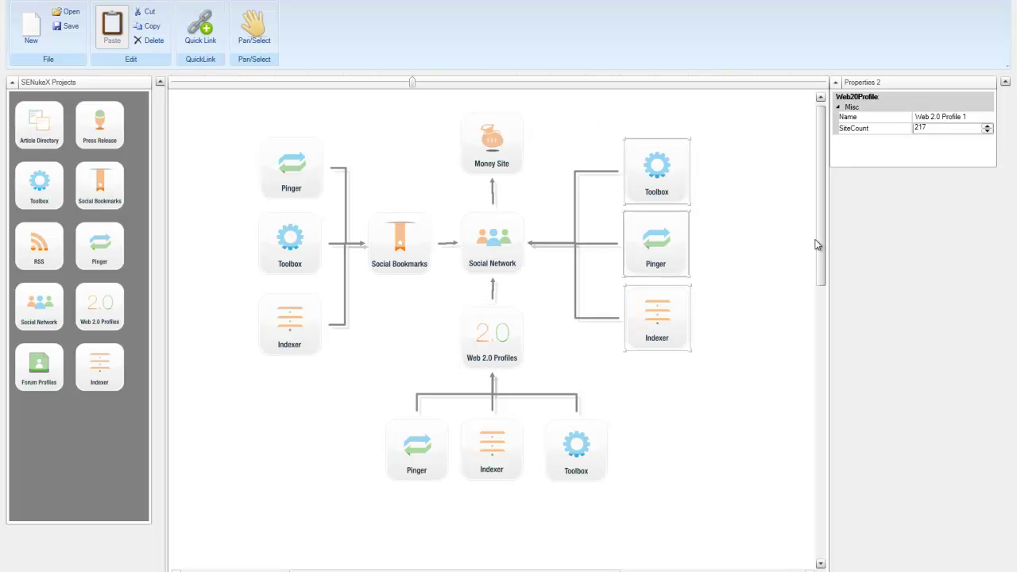
pyautogui.click(653, 176)
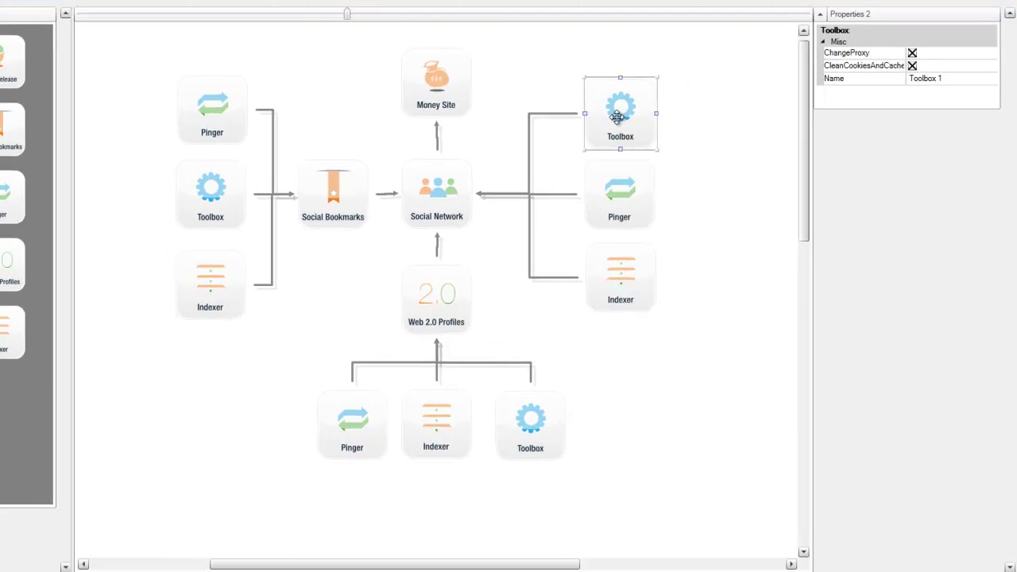
pyautogui.click(653, 245)
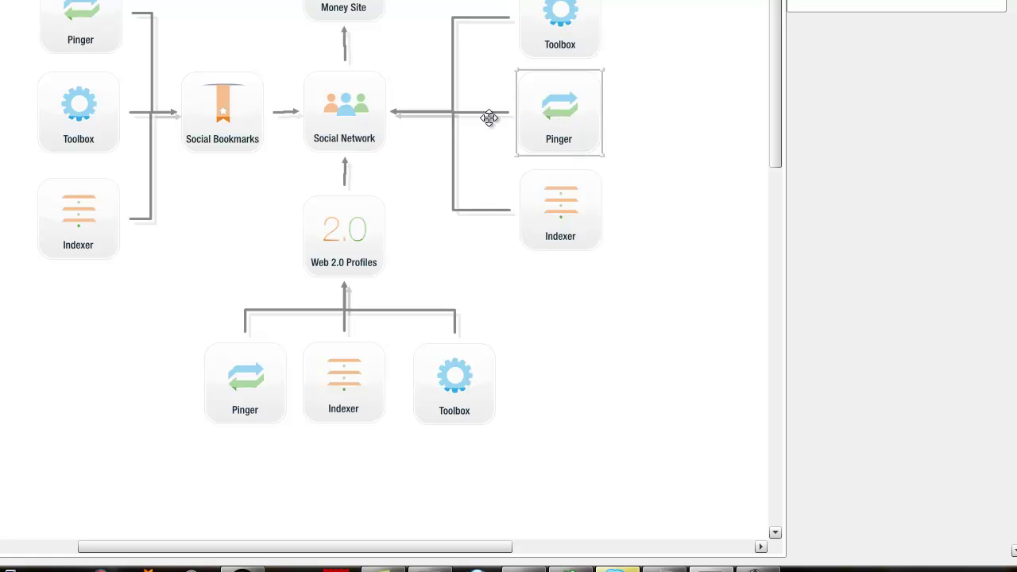
pyautogui.moveTo(349, 107); pyautogui.dragTo(348, 111)
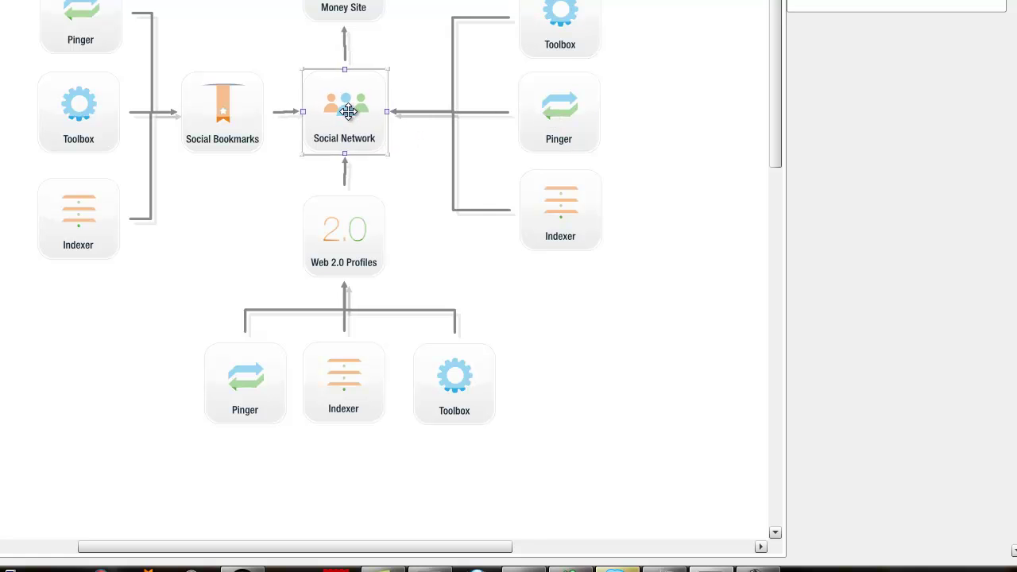
pyautogui.click(585, 239)
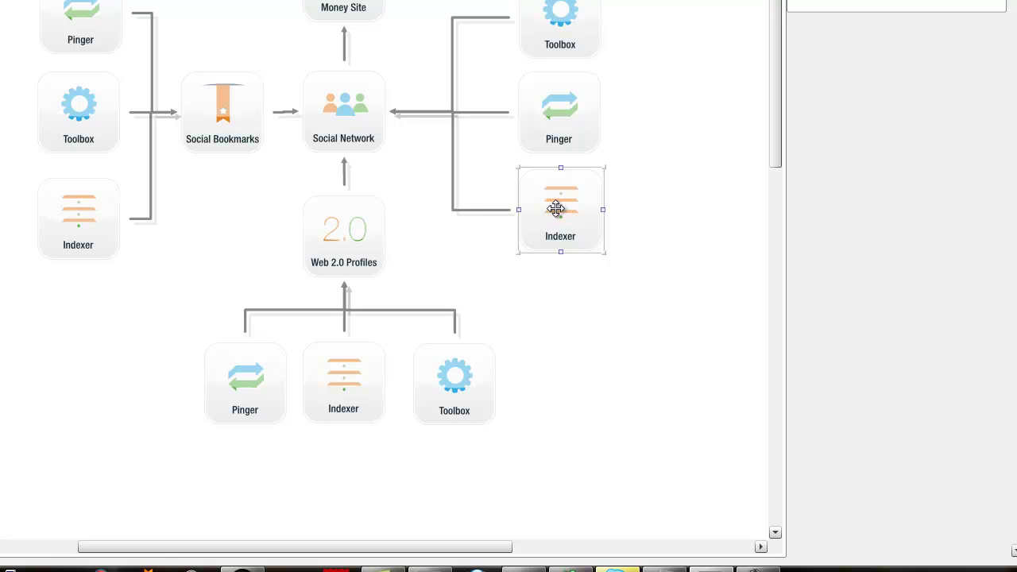
pyautogui.moveTo(544, 459); pyautogui.dragTo(162, 337)
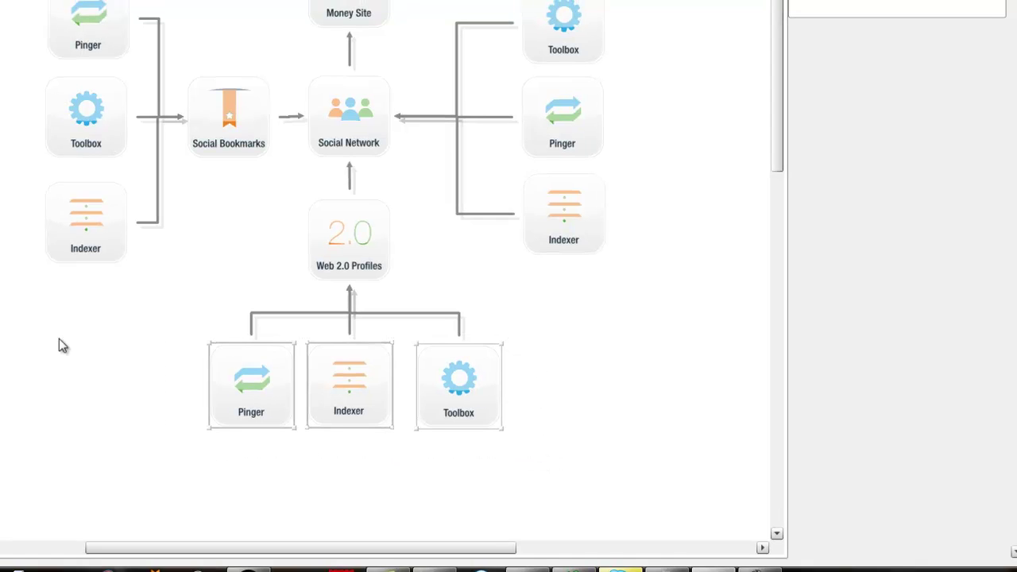
pyautogui.moveTo(322, 393); pyautogui.dragTo(265, 123)
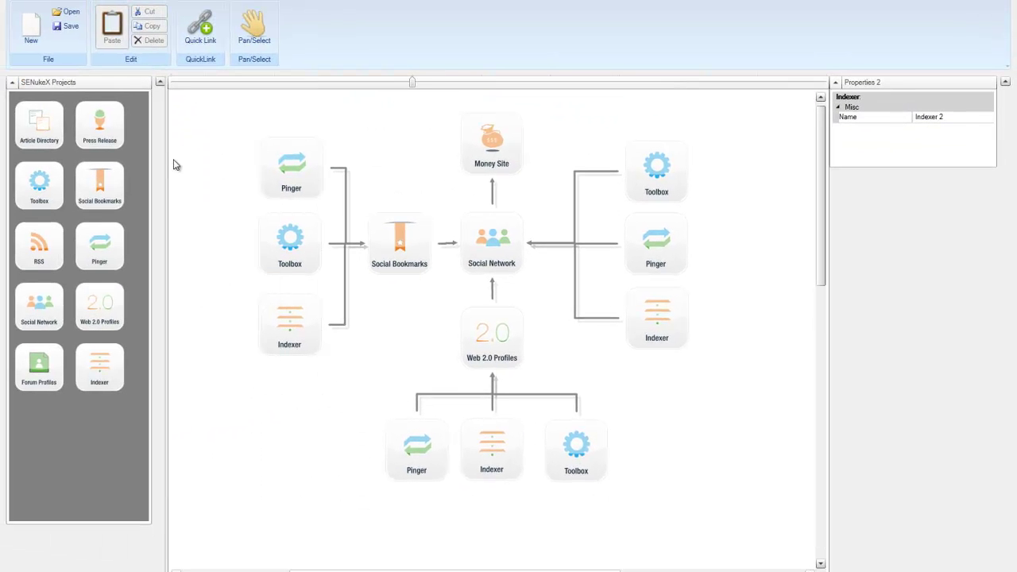
# Review the link flow from Web 2.0 Profiles and Social Bookmarks through Social Network to the Money Site, including the diagram as a whole
pyautogui.click(493, 238)
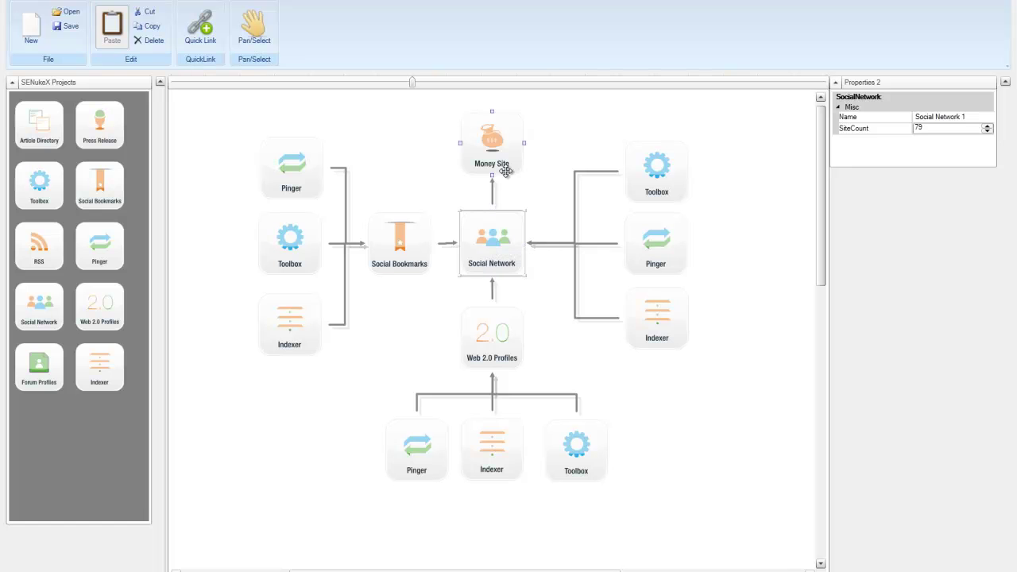
pyautogui.click(494, 142)
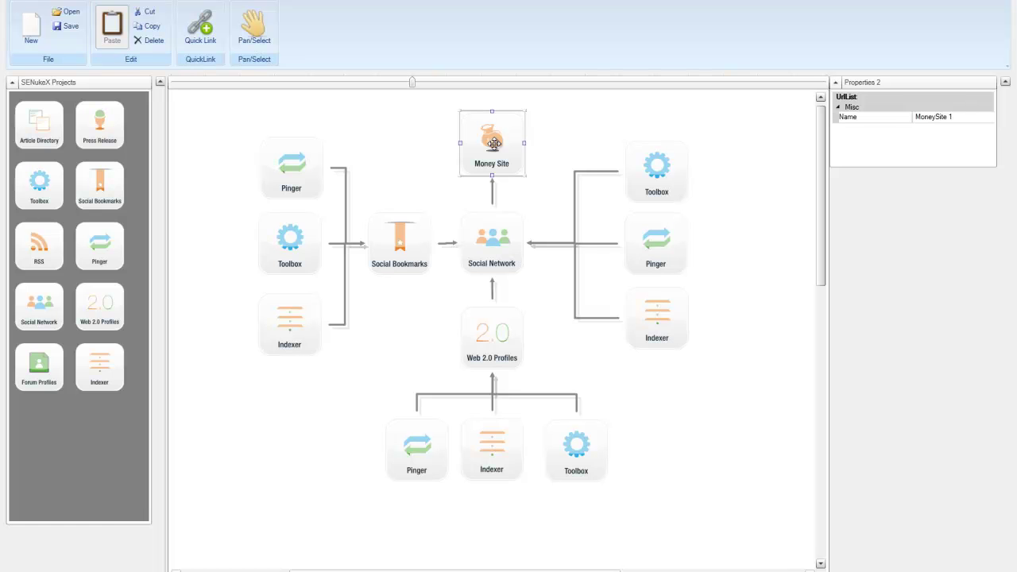
pyautogui.click(492, 247)
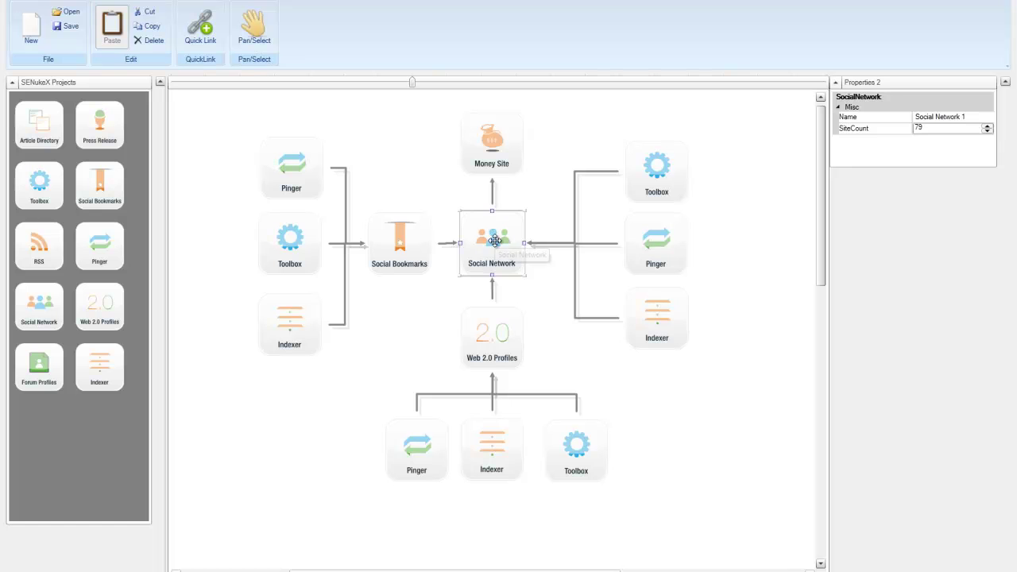
pyautogui.click(493, 329)
pyautogui.click(399, 240)
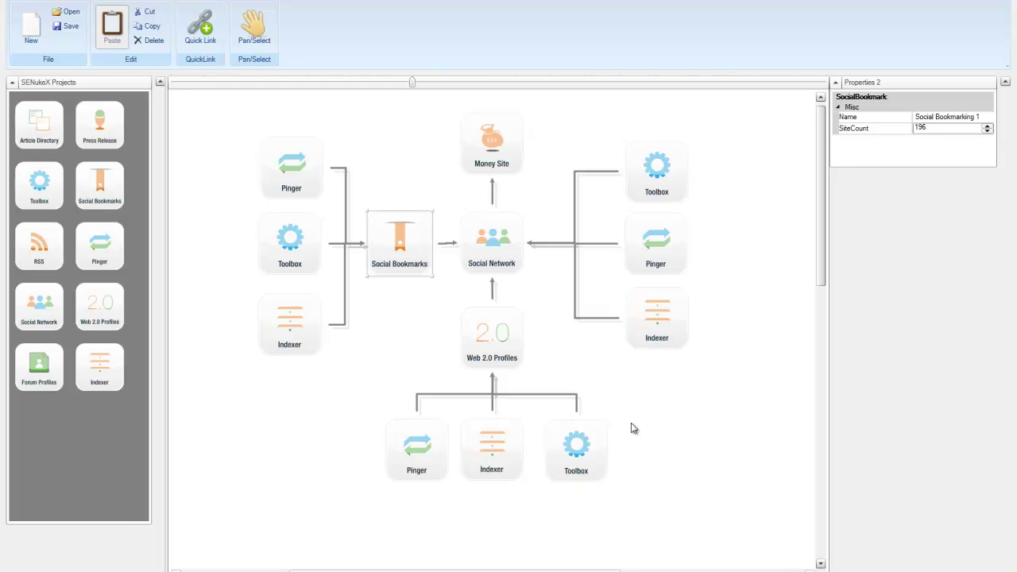
pyautogui.moveTo(768, 504); pyautogui.dragTo(196, 106)
pyautogui.click(650, 413)
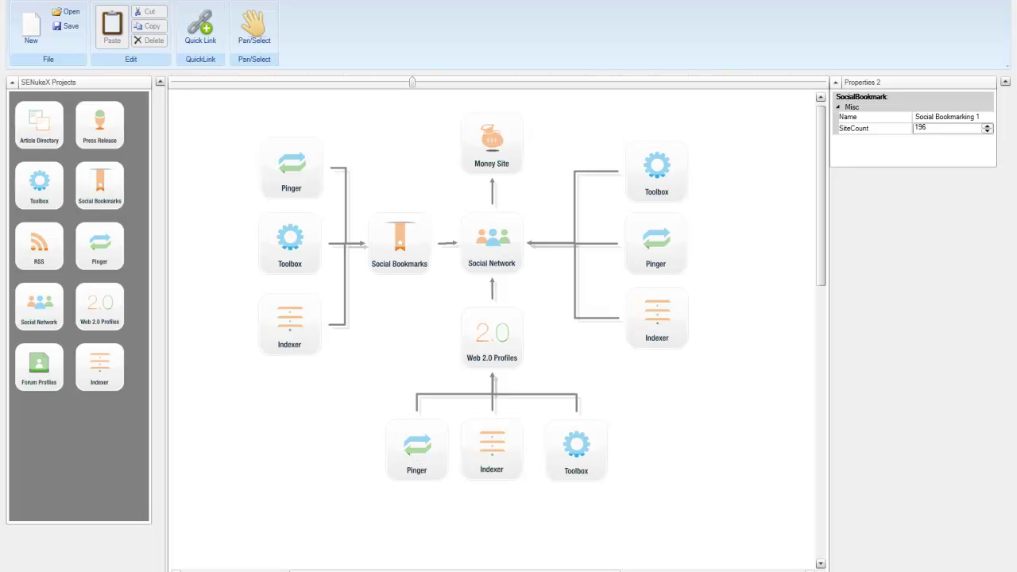
# Switch to SEnuke X, reposition its window over the diagram and select the last campaign in the project tree
pyautogui.click(421, 557)
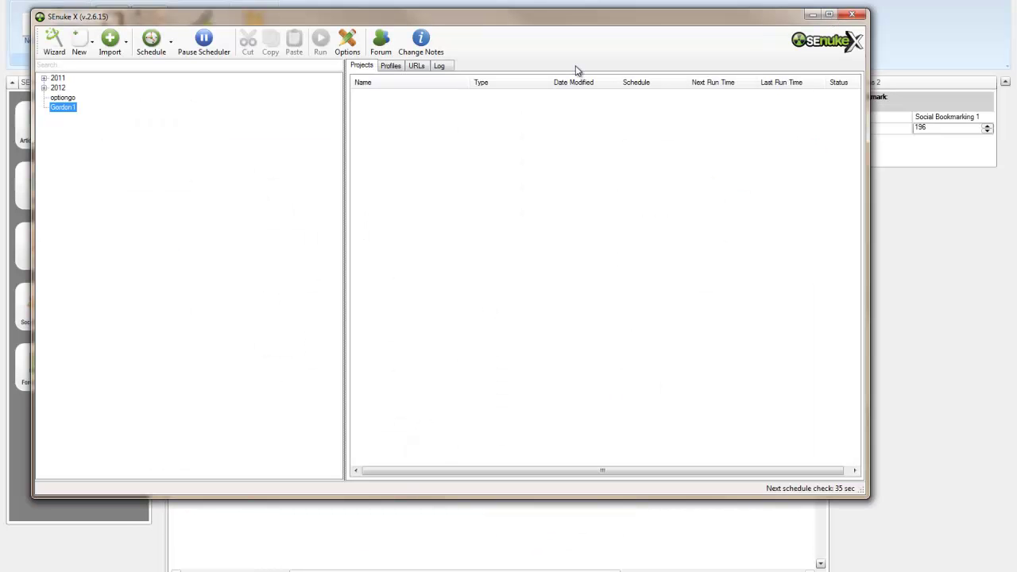
pyautogui.doubleClick(329, 16)
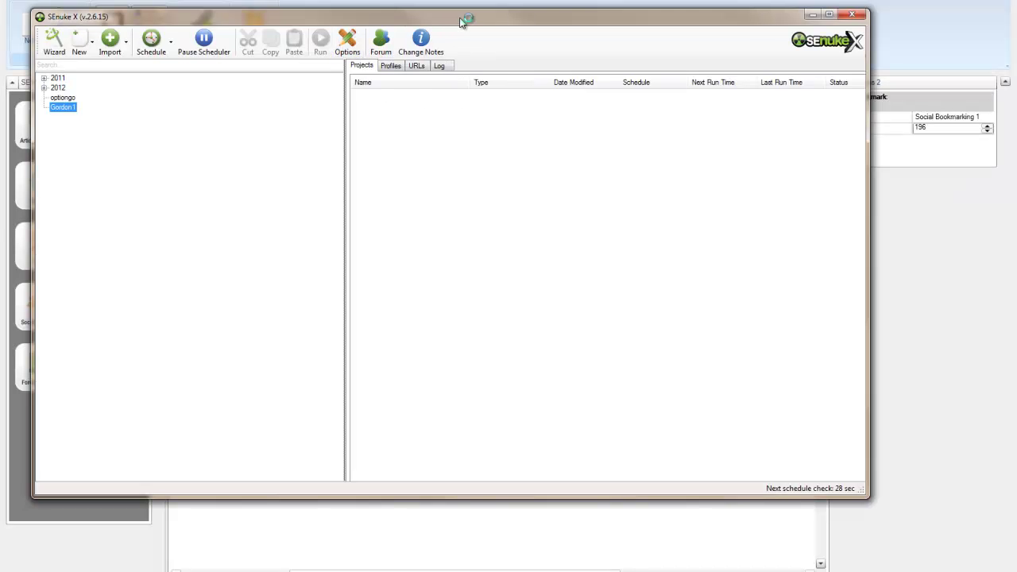
pyautogui.moveTo(443, 23)
pyautogui.mouseDown()
pyautogui.moveTo(467, 32)
pyautogui.moveTo(437, 24)
pyautogui.mouseUp()
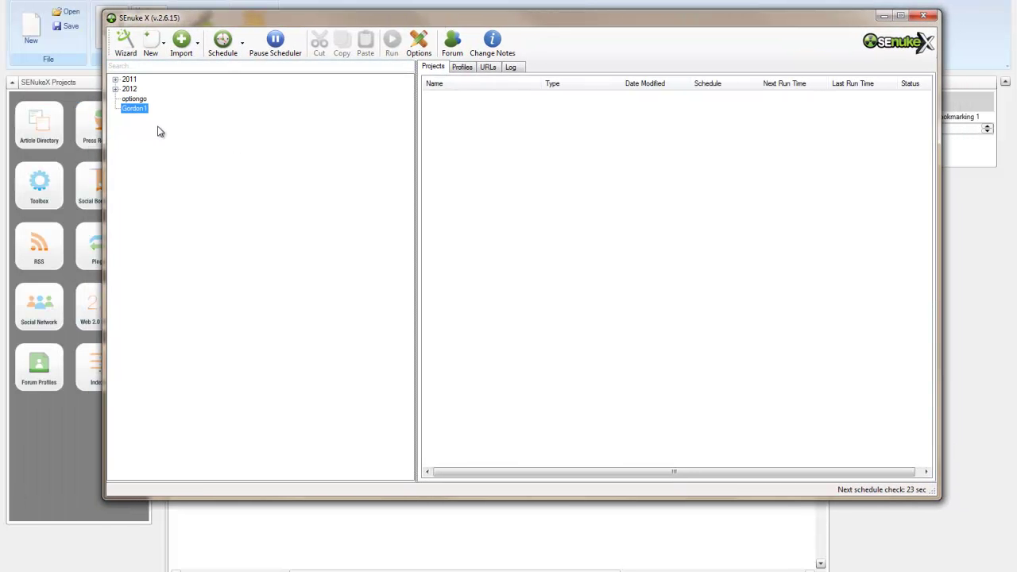
pyautogui.click(137, 110)
pyautogui.press('Return')
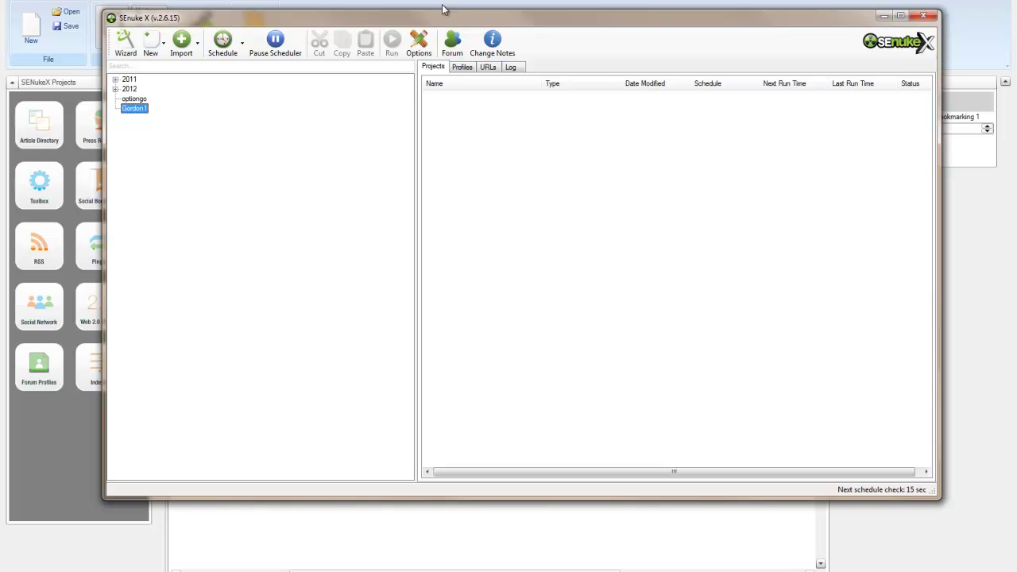
pyautogui.moveTo(440, 21)
pyautogui.mouseDown()
pyautogui.moveTo(414, 33)
pyautogui.moveTo(422, 30)
pyautogui.mouseUp()
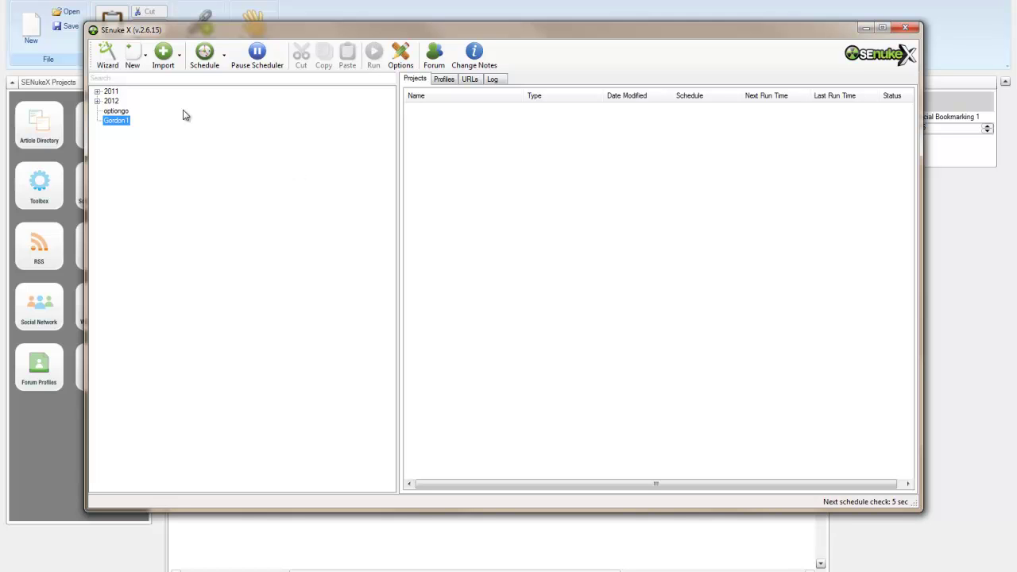
# Add a new Account Creation project to the selected campaign, keeping its default name
pyautogui.click(132, 55)
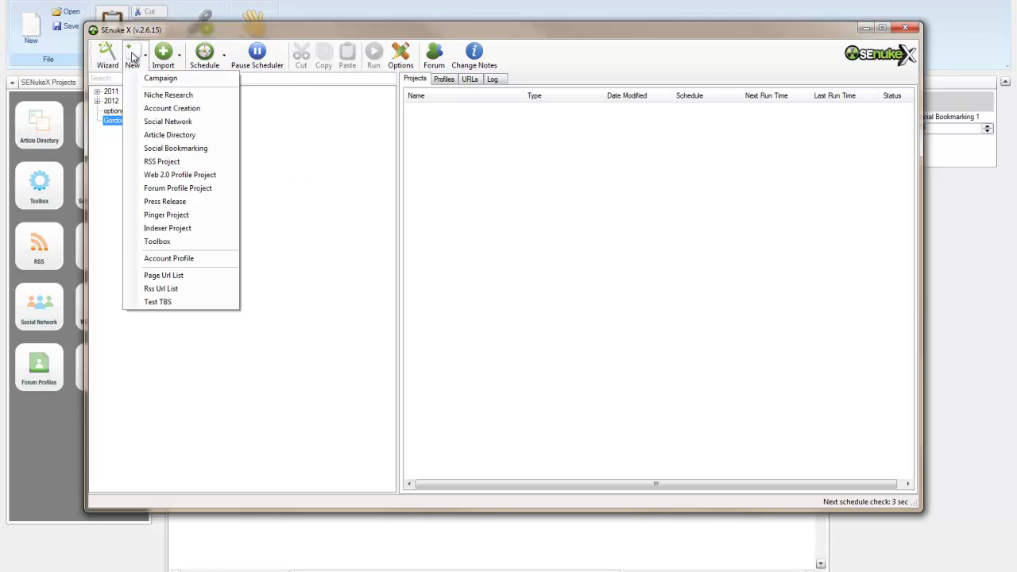
pyautogui.click(159, 109)
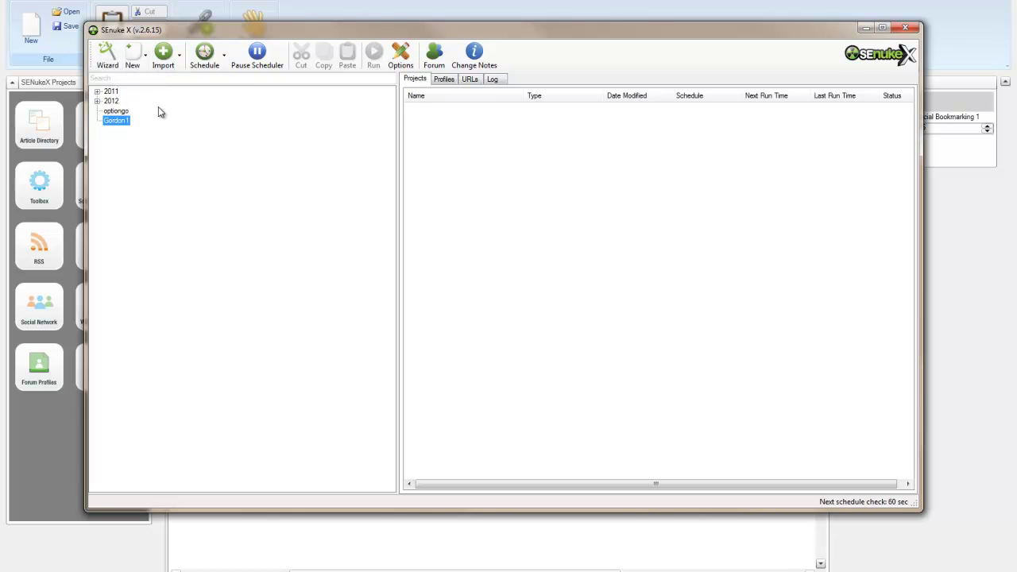
pyautogui.click(486, 159)
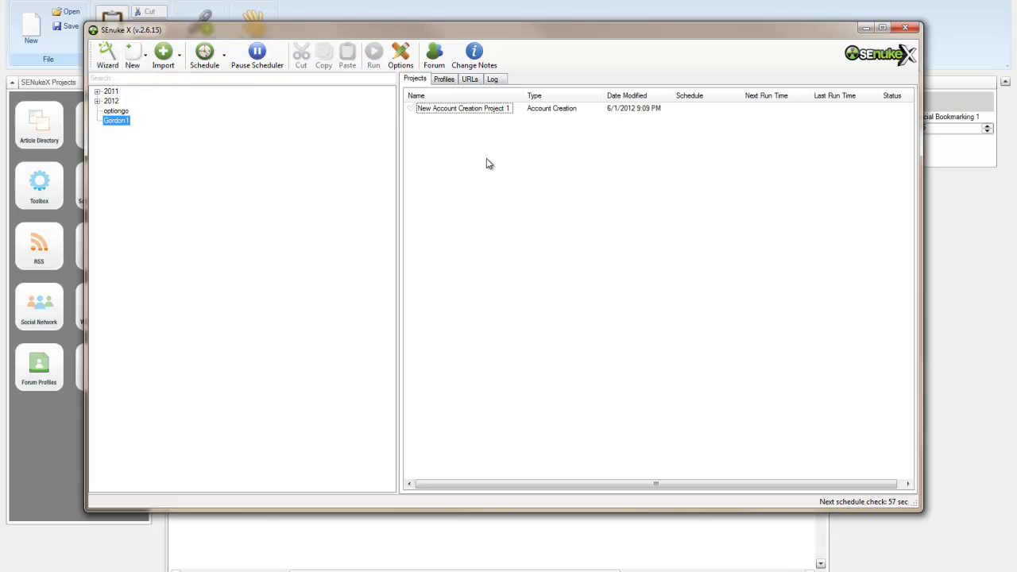
pyautogui.click(445, 117)
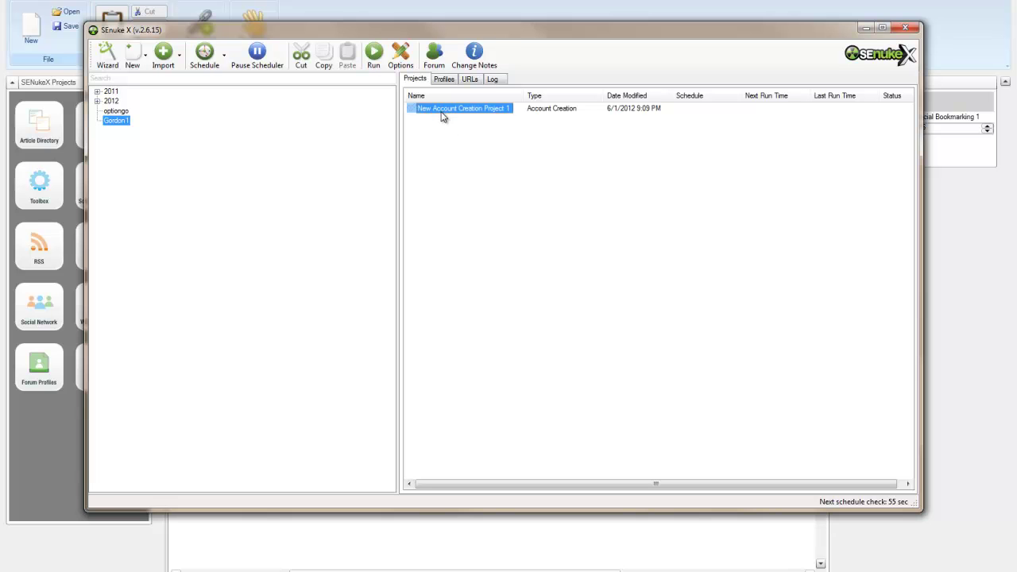
pyautogui.moveTo(459, 40)
pyautogui.mouseDown()
pyautogui.moveTo(475, 412)
pyautogui.moveTo(455, 46)
pyautogui.mouseUp()
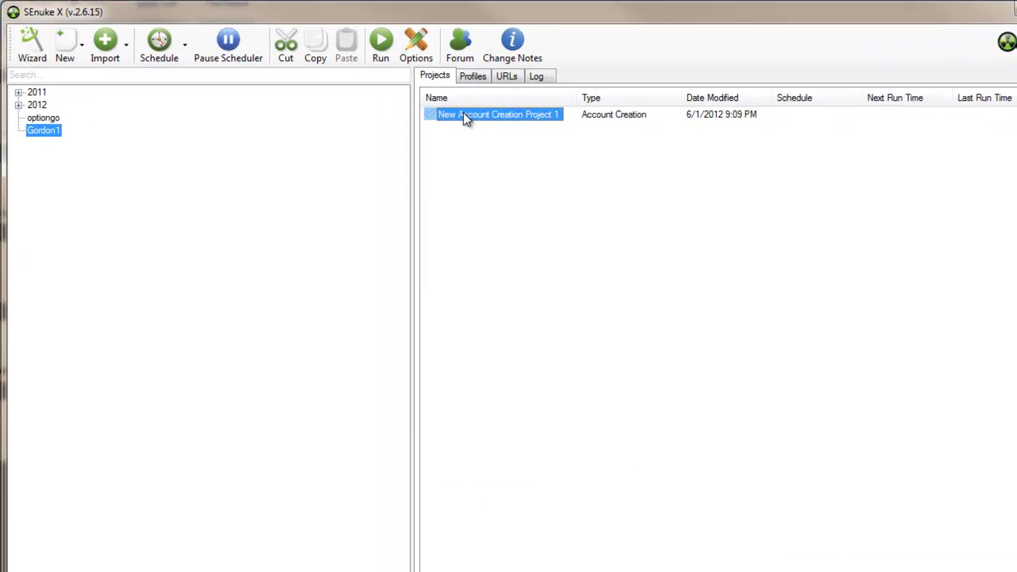
pyautogui.click(456, 181)
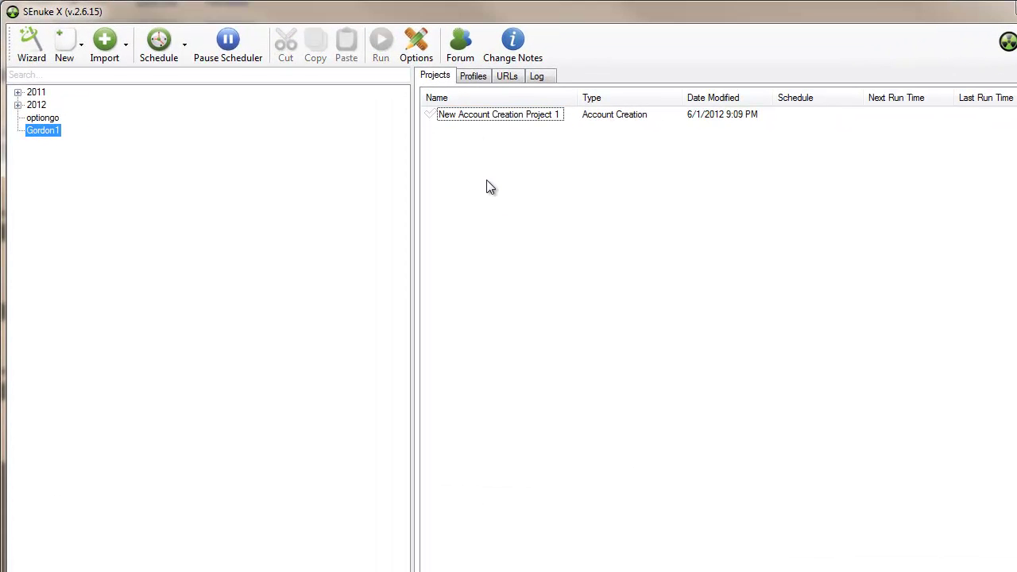
# Add a new Account Profile with its default name to the campaign's profiles and return to the project list
pyautogui.click(474, 77)
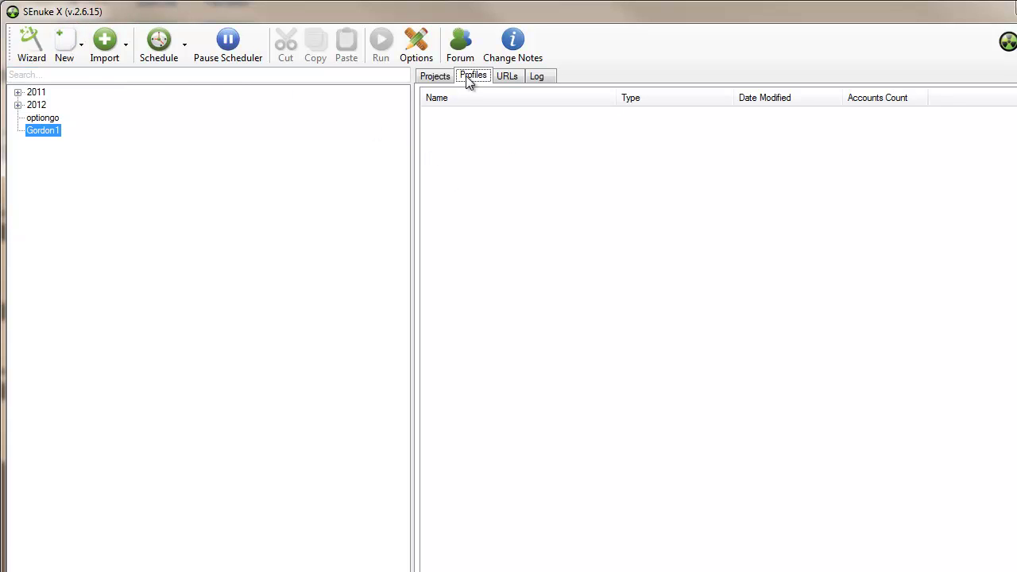
pyautogui.click(69, 45)
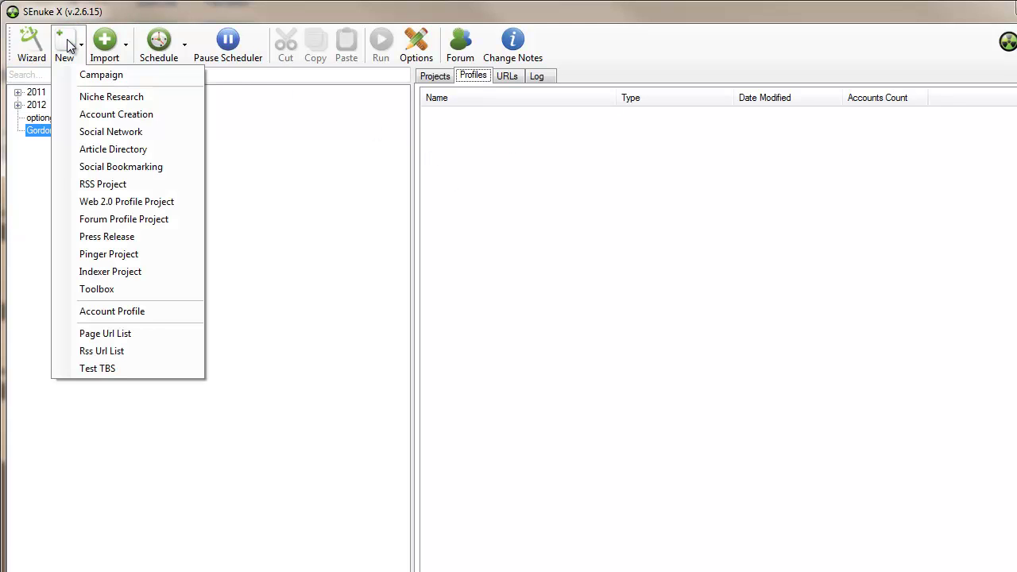
pyautogui.click(137, 311)
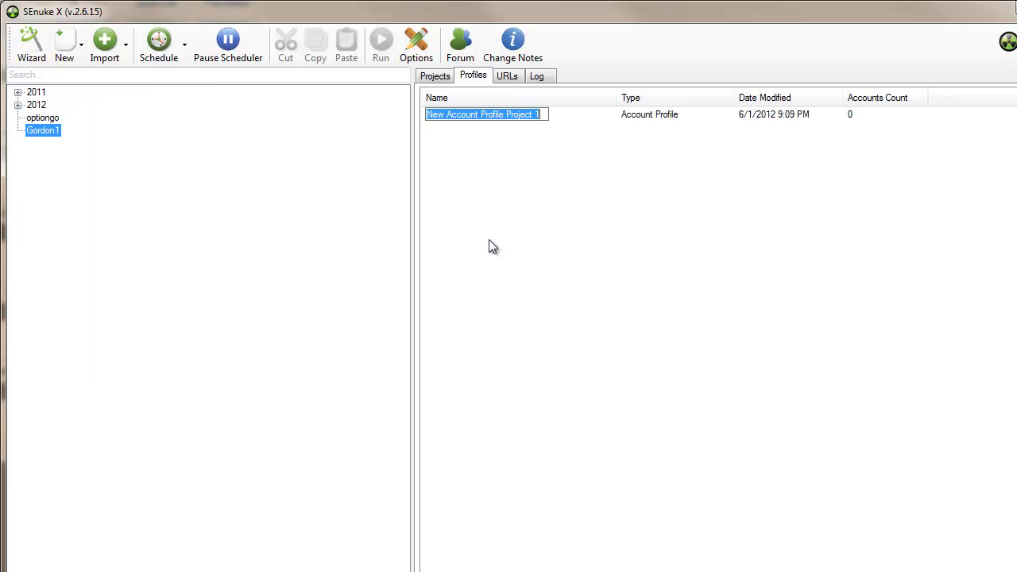
pyautogui.click(485, 154)
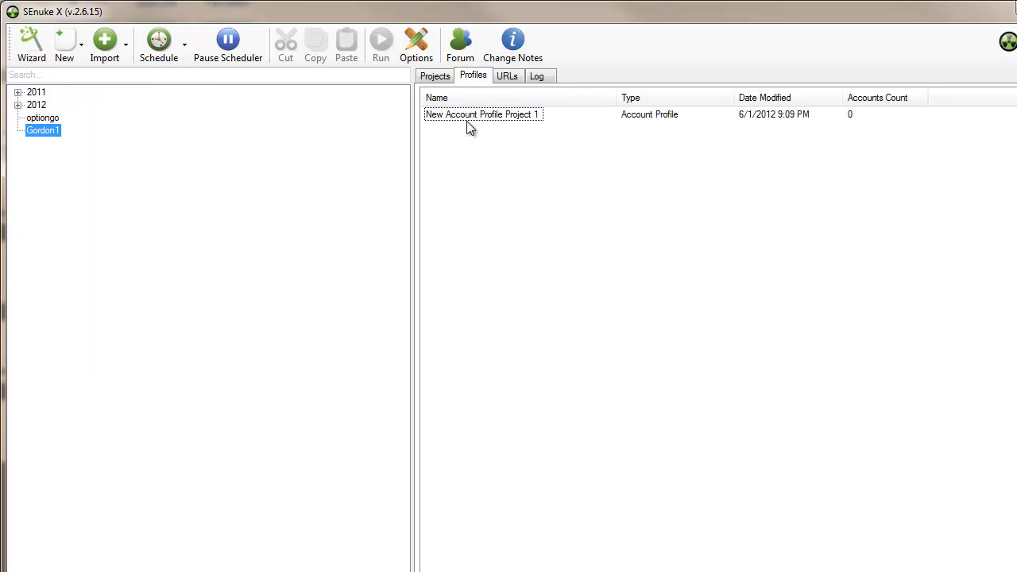
pyautogui.click(434, 75)
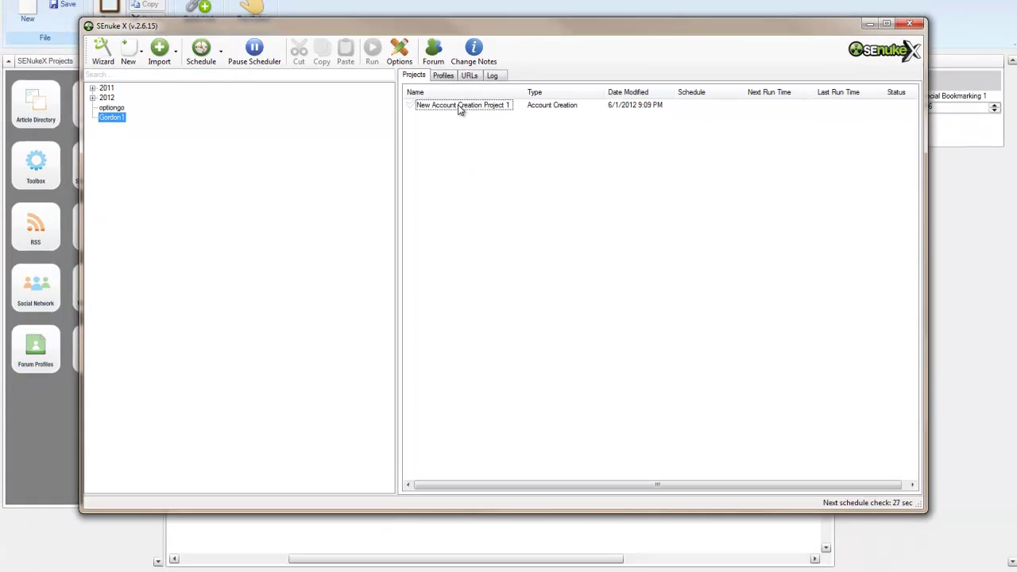
# Open the new Account Creation project and assign New Account Profile Project 1 as its project profile
pyautogui.click(495, 118)
pyautogui.doubleClick(457, 109)
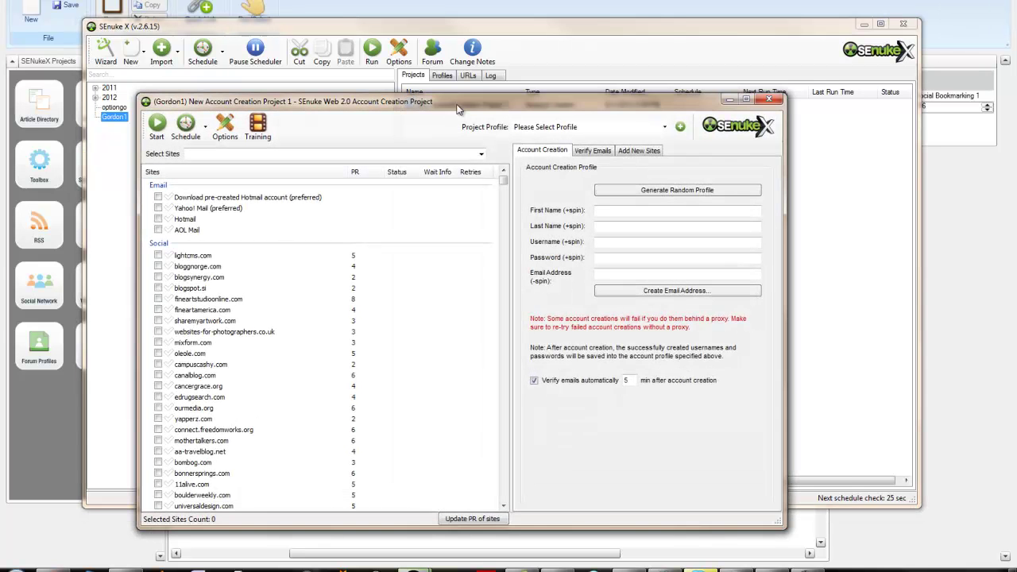
pyautogui.moveTo(494, 35); pyautogui.dragTo(459, 41)
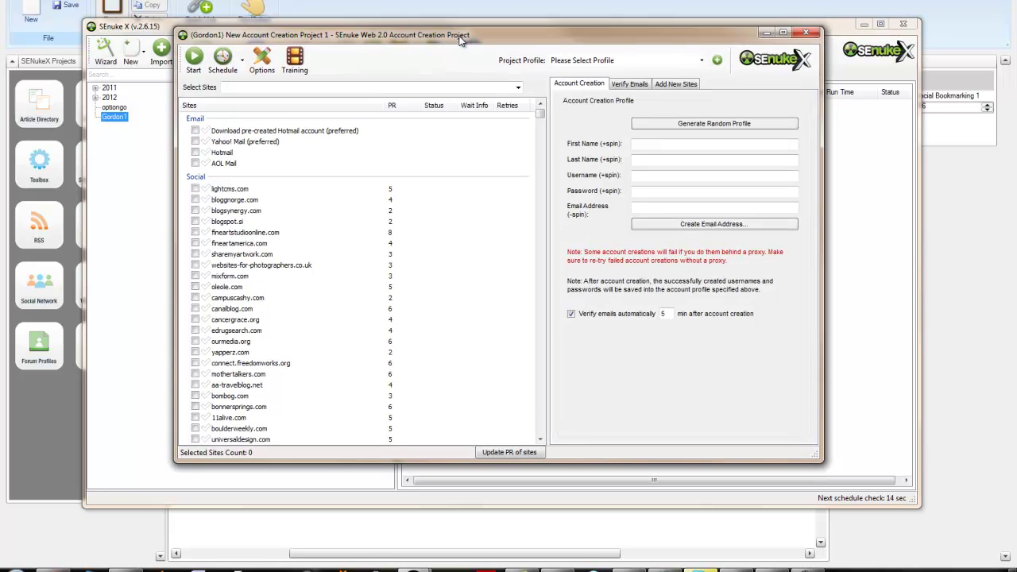
pyautogui.click(701, 61)
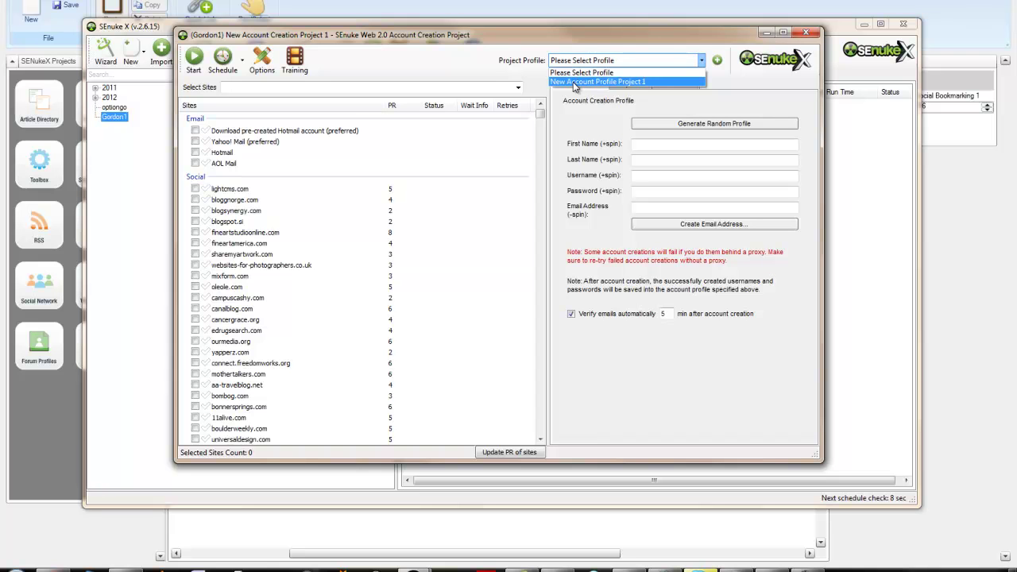
pyautogui.click(597, 82)
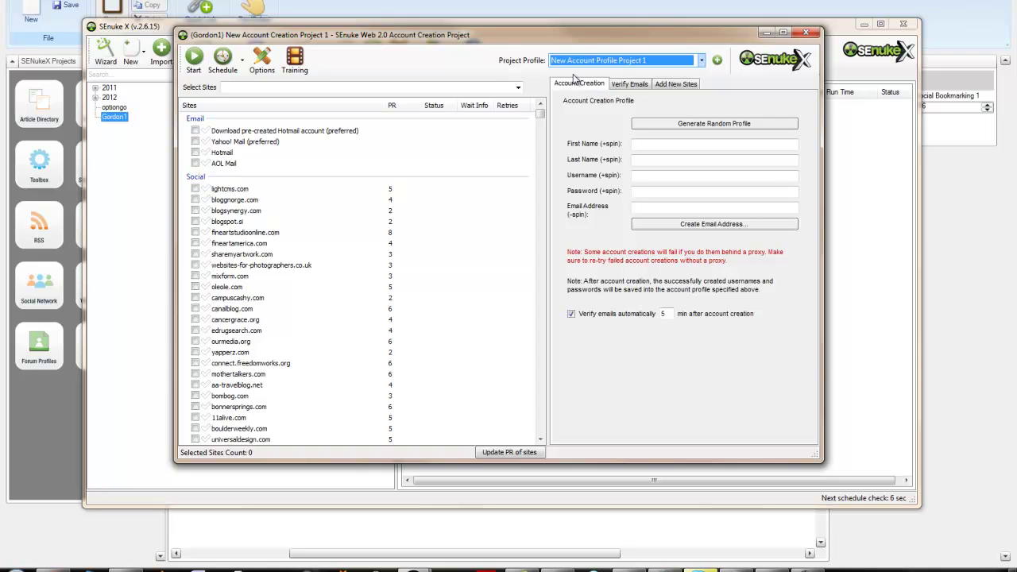
# Check the assigned account profile in the campaign's profiles list, then return to the Account Creation project
pyautogui.moveTo(552, 43); pyautogui.dragTo(557, 204)
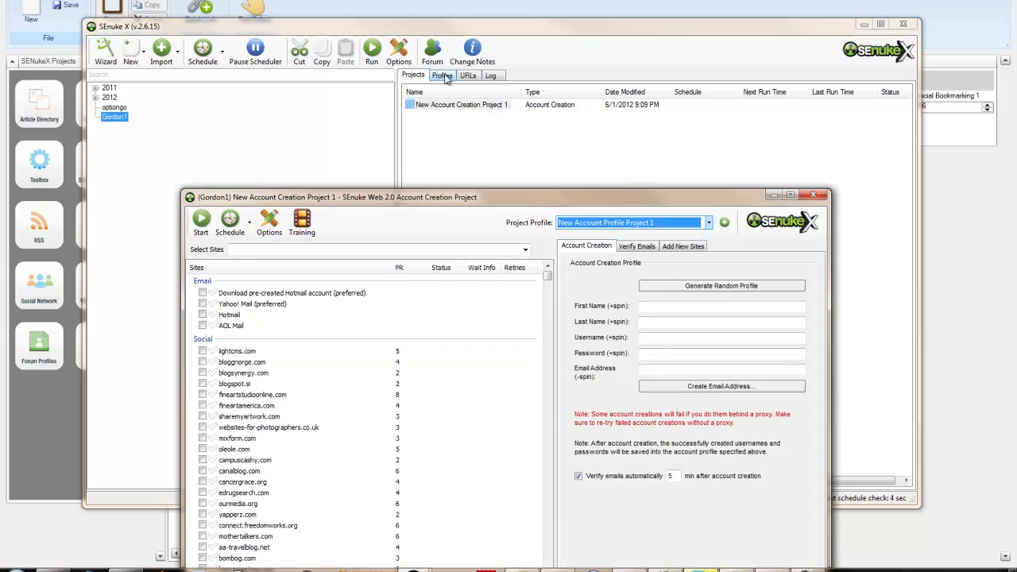
pyautogui.click(443, 75)
pyautogui.click(427, 106)
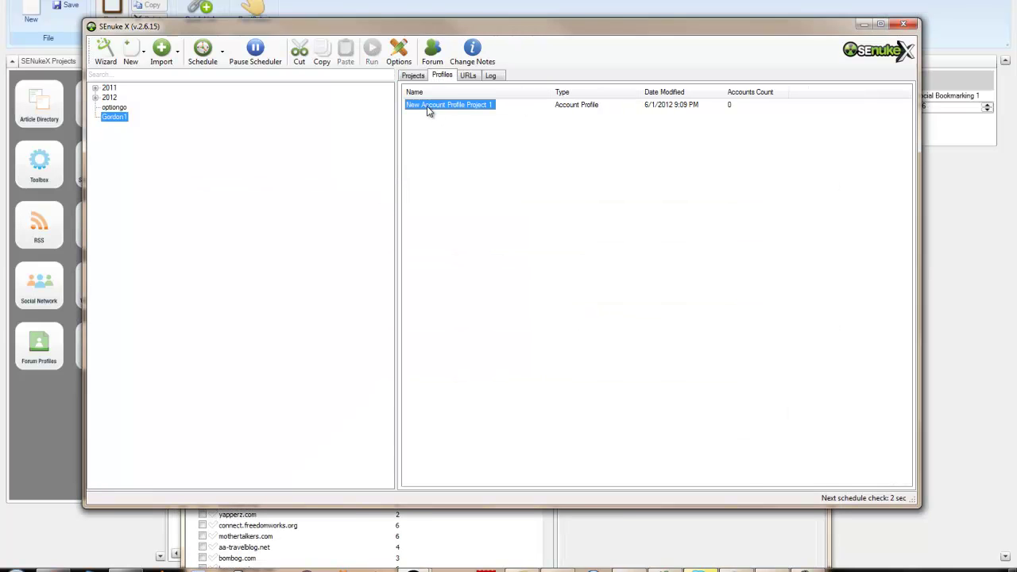
pyautogui.click(645, 547)
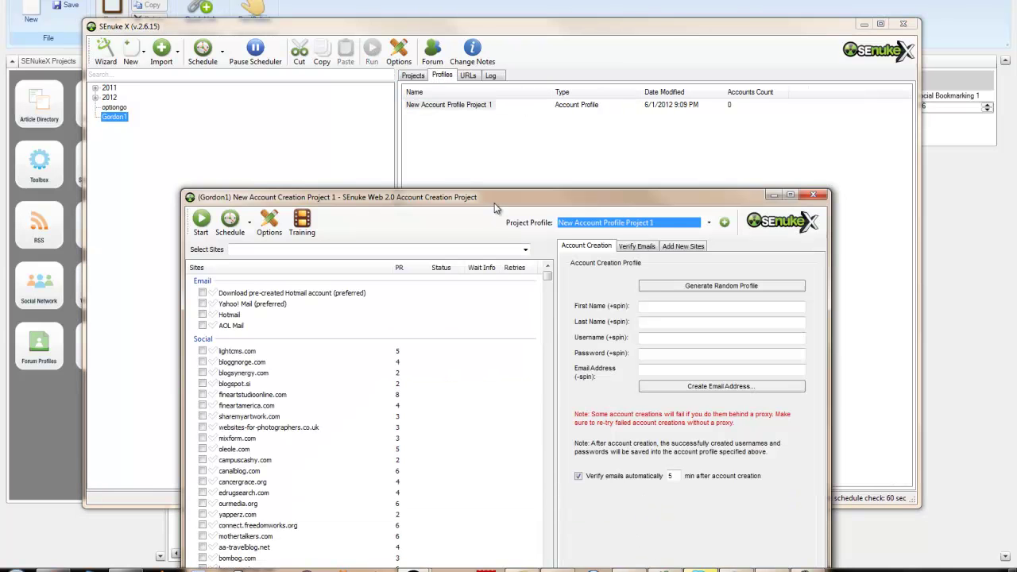
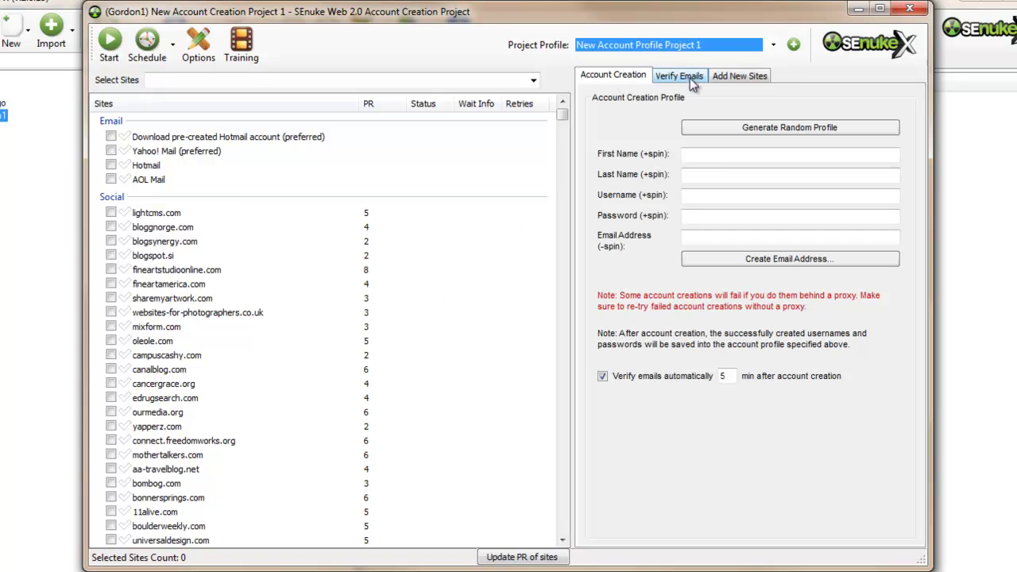
# Generate a random profile to fill the first name, last name, username and password of the Account Creation project
pyautogui.click(693, 196)
pyautogui.click(688, 217)
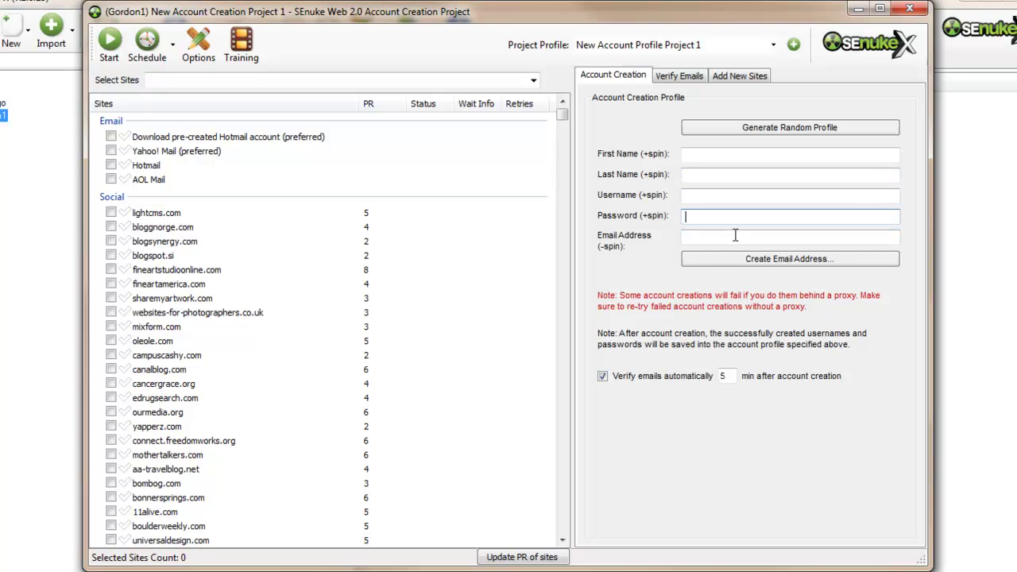
pyautogui.click(699, 238)
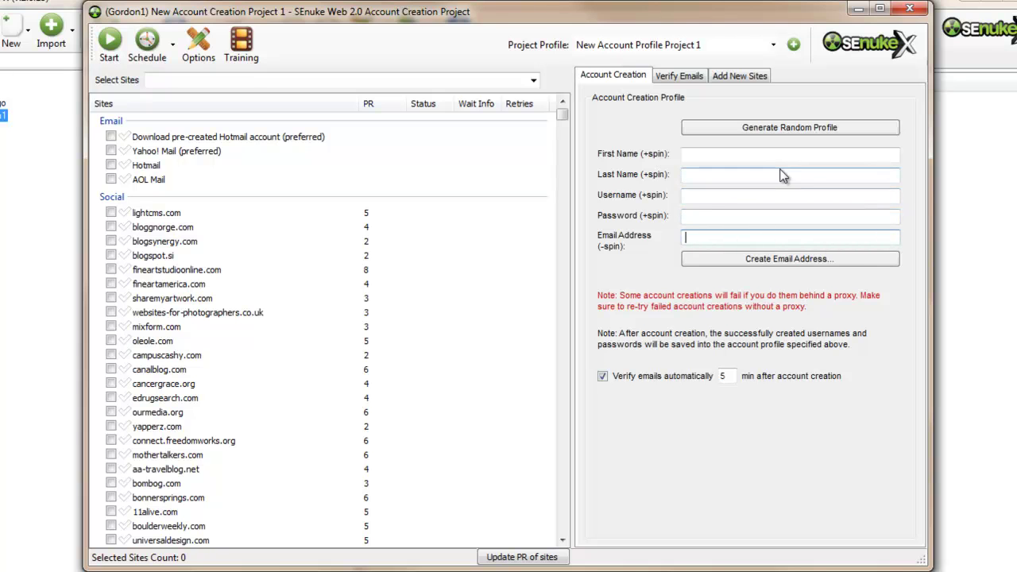
pyautogui.click(748, 128)
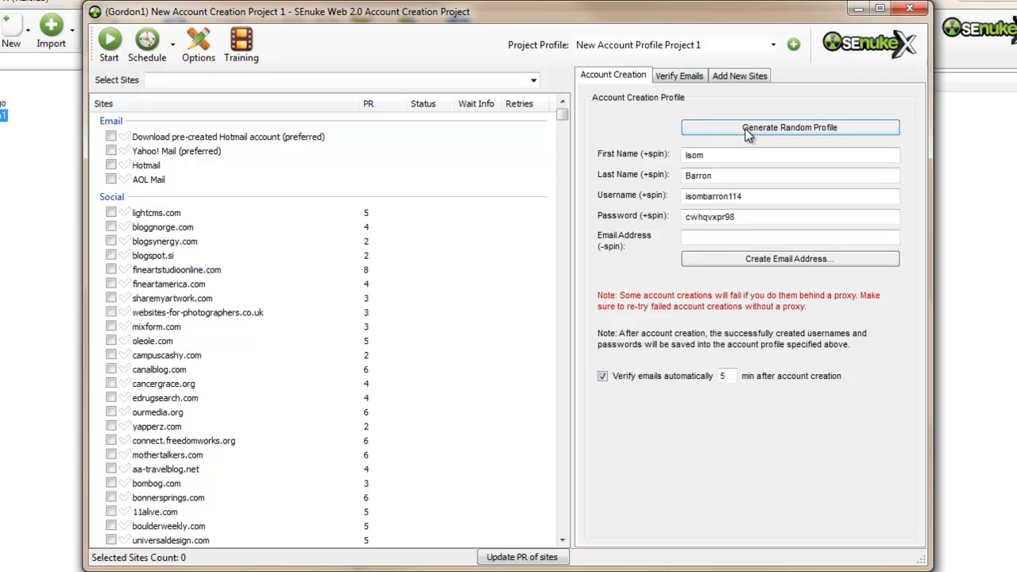
# Create the project's email address by downloading a pre-created Hotmail account
pyautogui.click(764, 259)
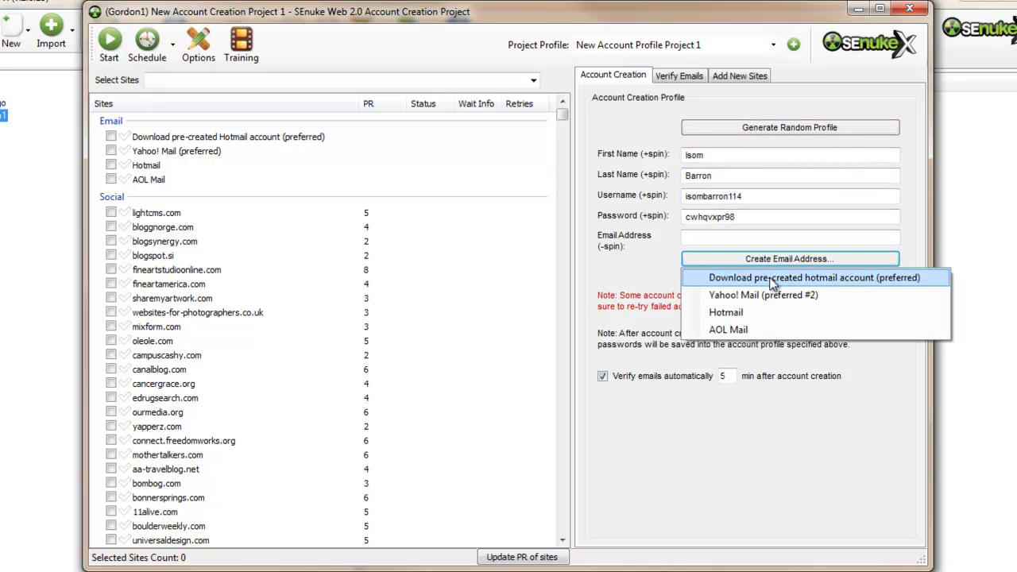
pyautogui.click(773, 282)
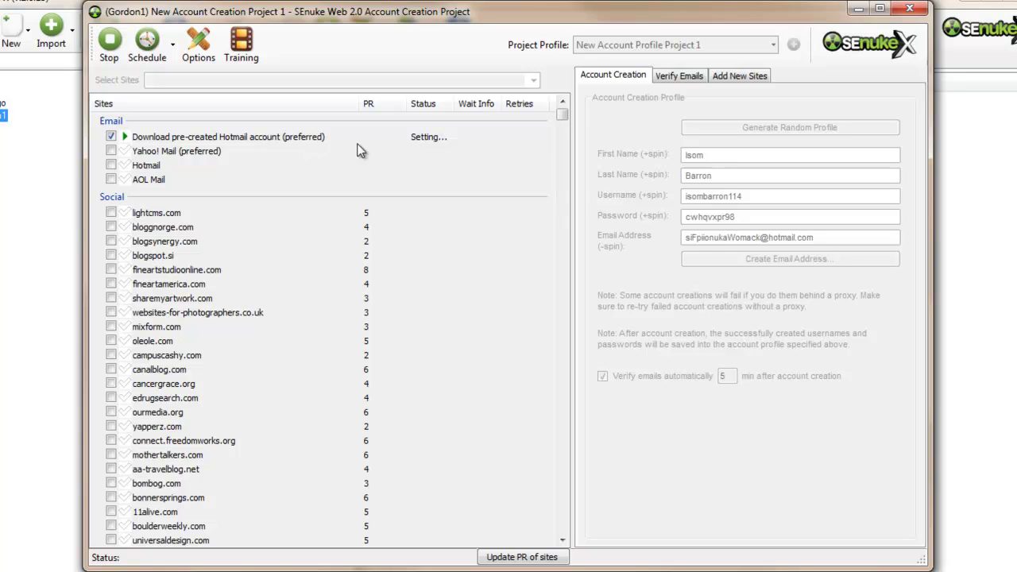
pyautogui.moveTo(454, 104)
pyautogui.mouseDown()
pyautogui.moveTo(507, 105)
pyautogui.moveTo(472, 103)
pyautogui.mouseUp()
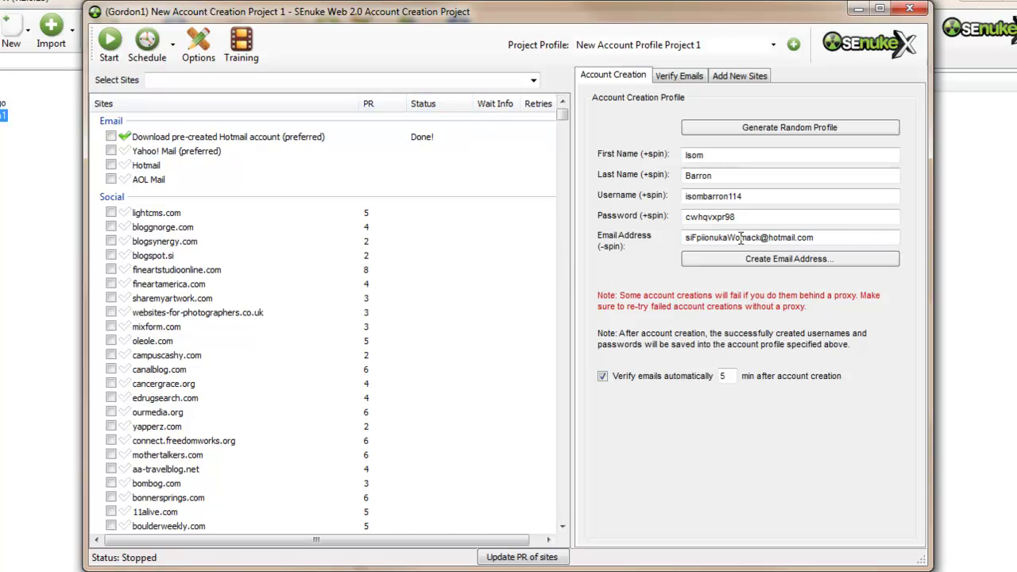
# Compare the email address with the generated username, last name and first name in the account creation profile
pyautogui.click(832, 237)
pyautogui.moveTo(761, 238); pyautogui.dragTo(680, 243)
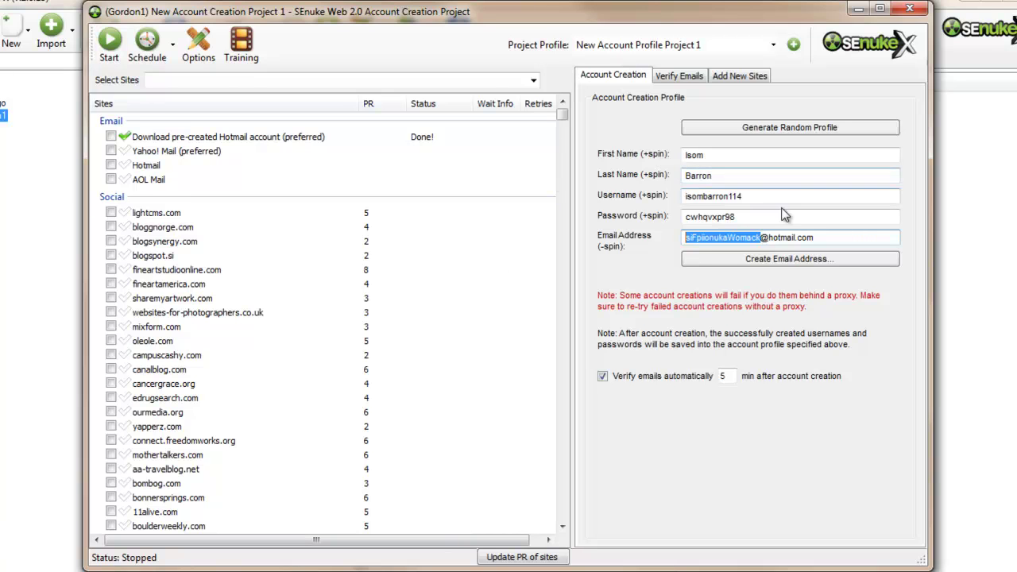
pyautogui.doubleClick(774, 195)
pyautogui.doubleClick(740, 175)
pyautogui.doubleClick(730, 155)
pyautogui.click(721, 174)
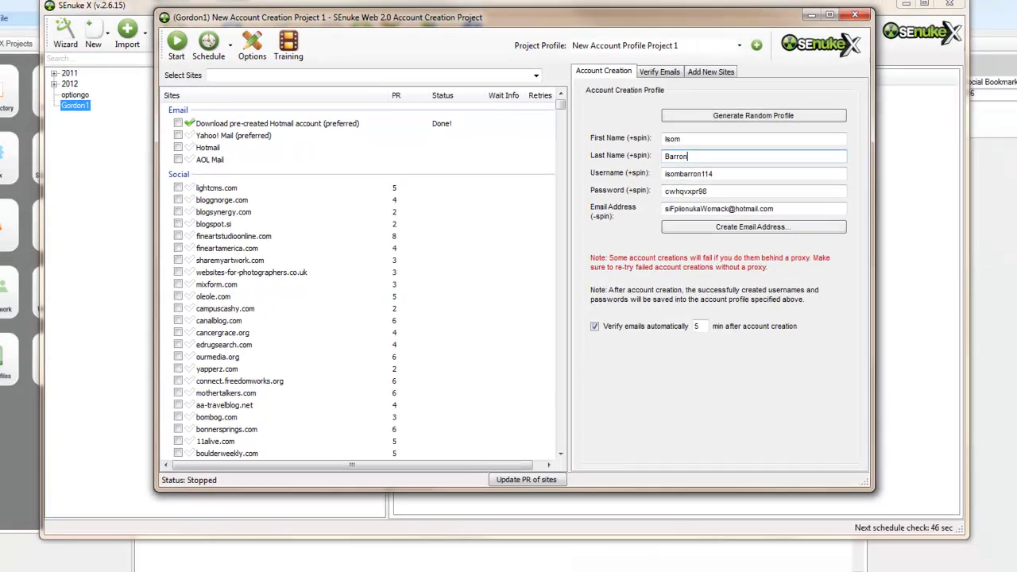
# Locate the stateset.com campaign in the 2012 folder and open its existing Account Creation project
pyautogui.moveTo(380, 571)
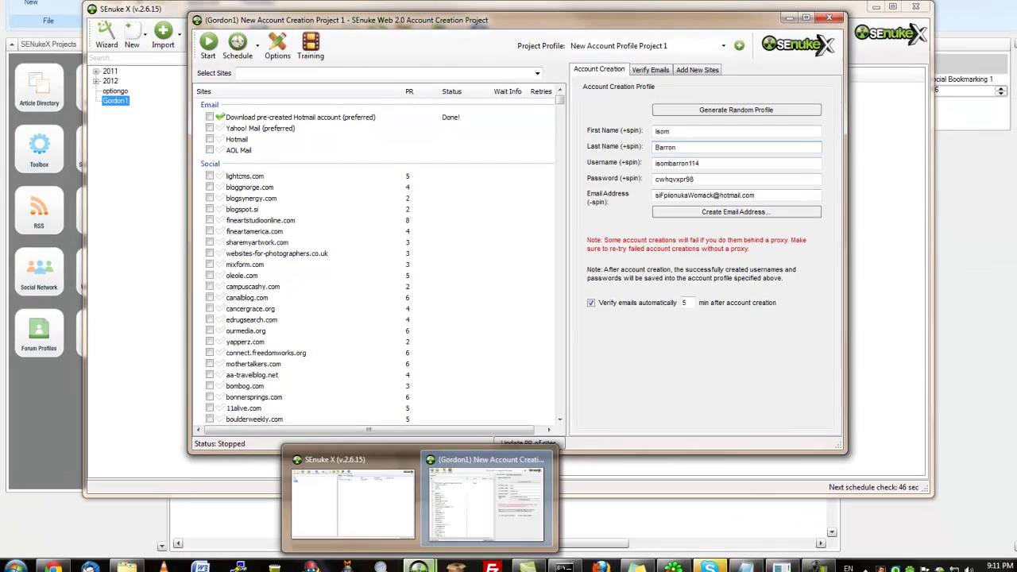
pyautogui.click(365, 493)
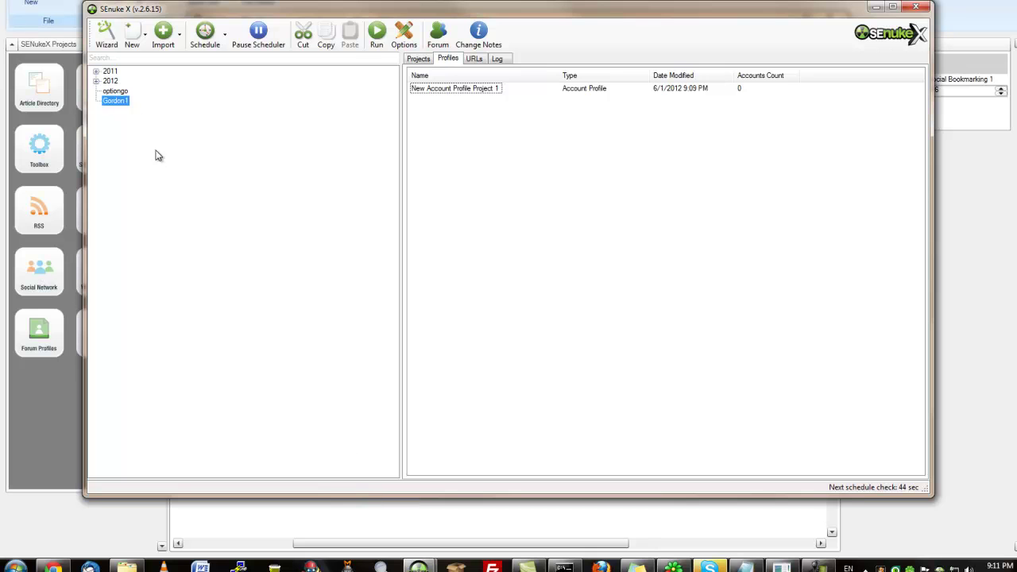
pyautogui.click(115, 92)
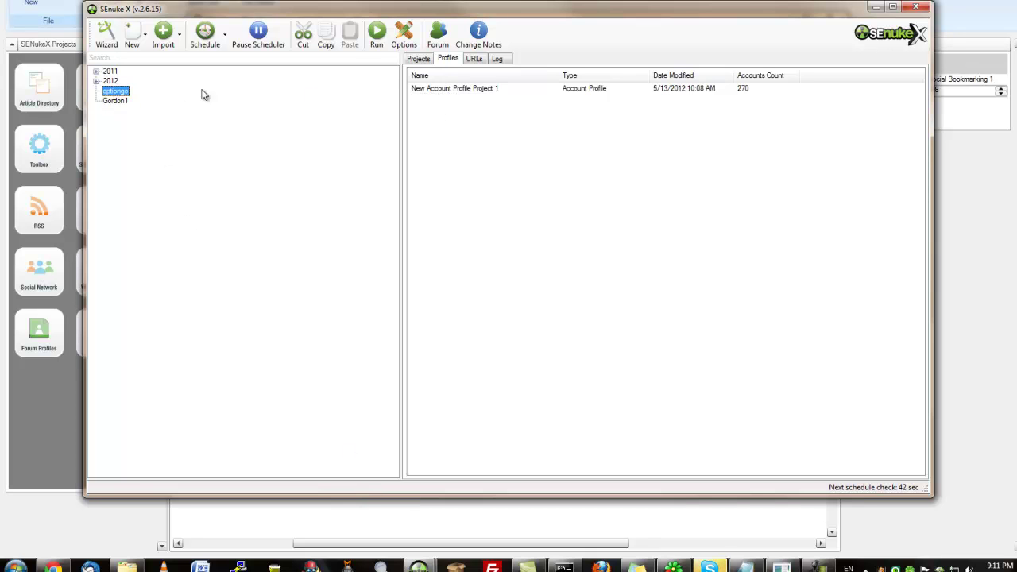
pyautogui.click(96, 81)
pyautogui.click(143, 357)
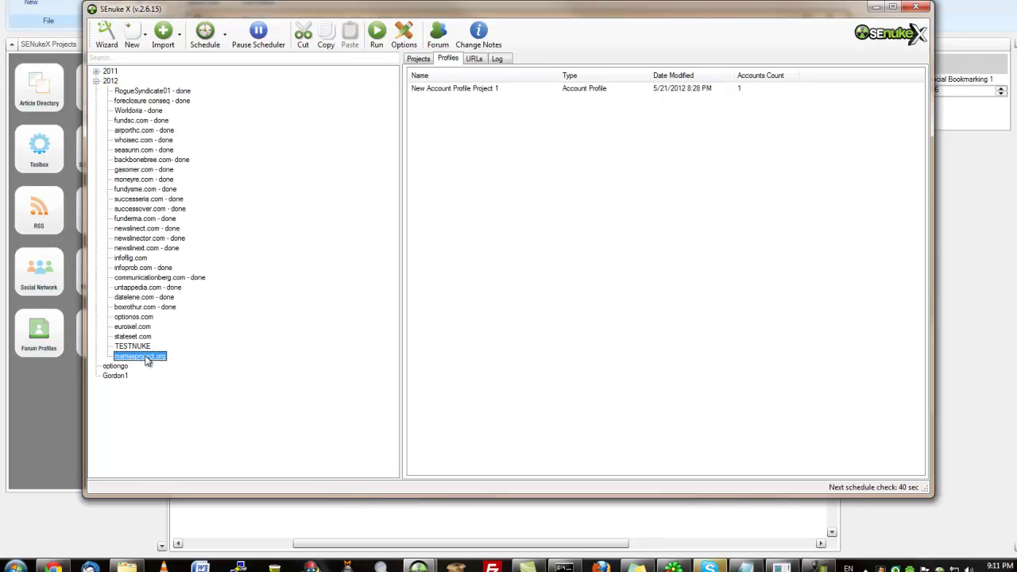
pyautogui.click(136, 346)
pyautogui.click(135, 336)
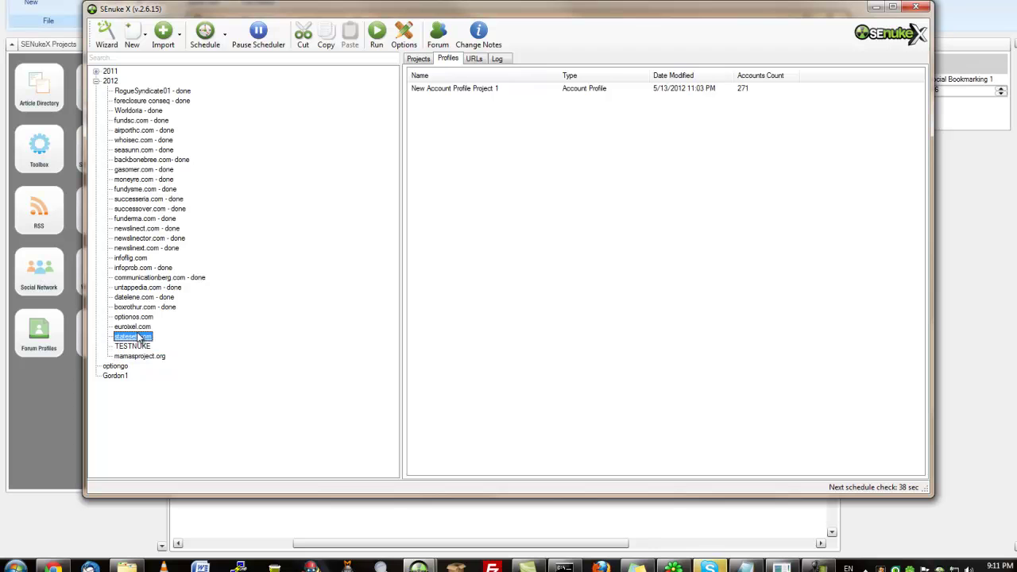
pyautogui.click(418, 59)
pyautogui.click(457, 89)
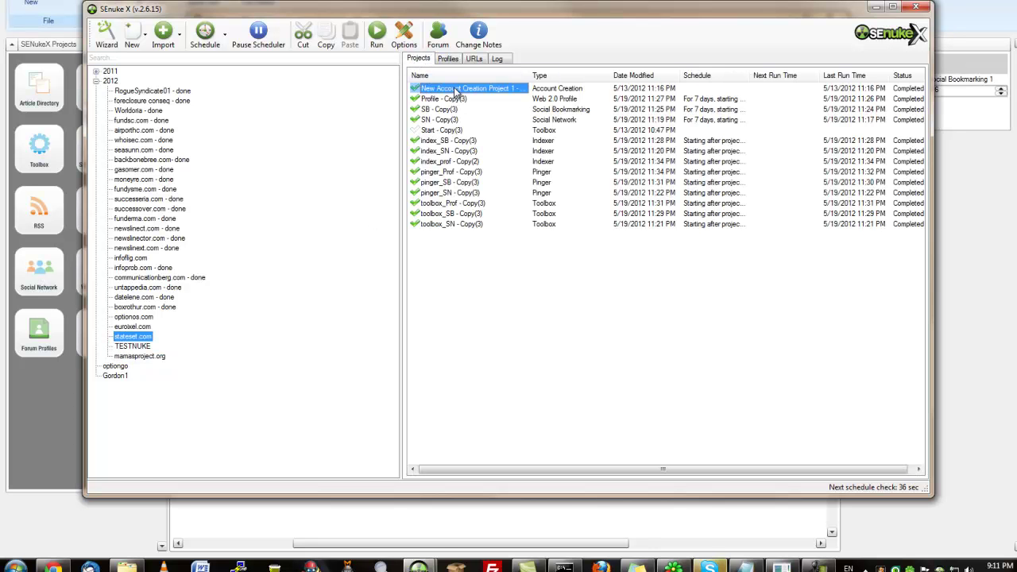
pyautogui.doubleClick(457, 89)
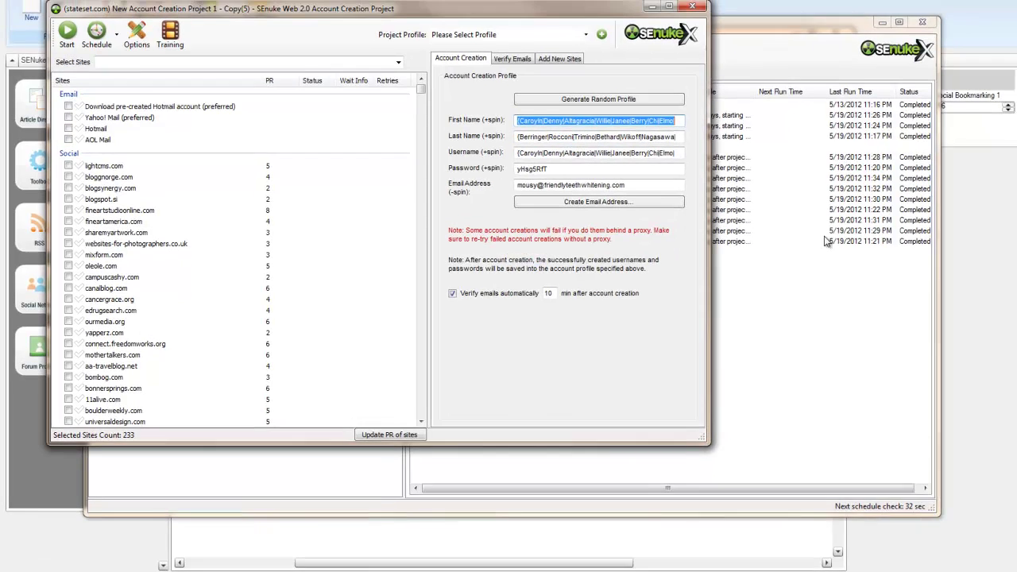
# Read through the spin list in the First Name field of the stateset.com Account Creation project
pyautogui.write('Bettye|Damien|Tonette|Chester|Caitlyn|Bruce|Maurice|')
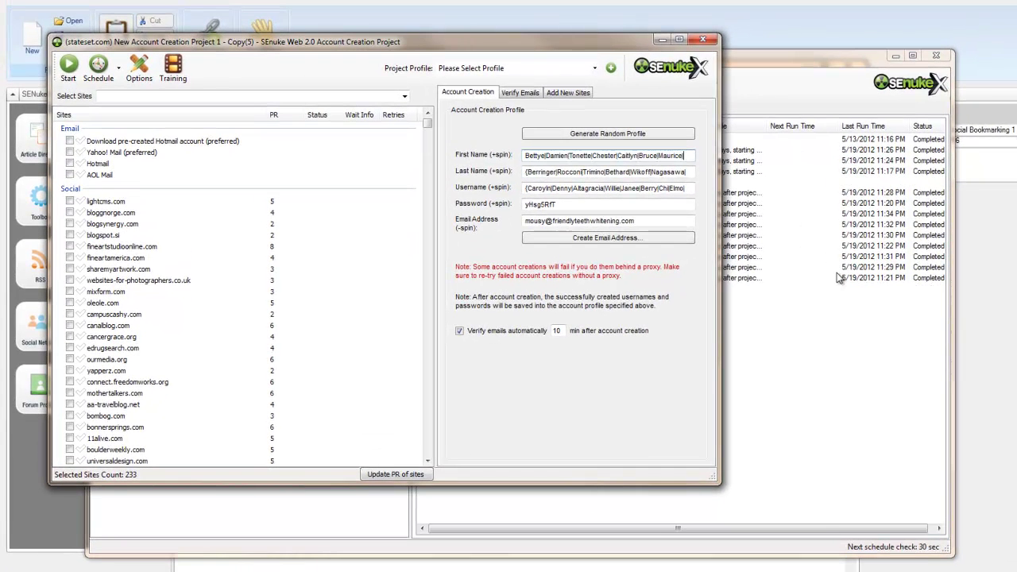
pyautogui.press('Home')
pyautogui.press('Right')
pyautogui.press('Right')
pyautogui.press('Right')
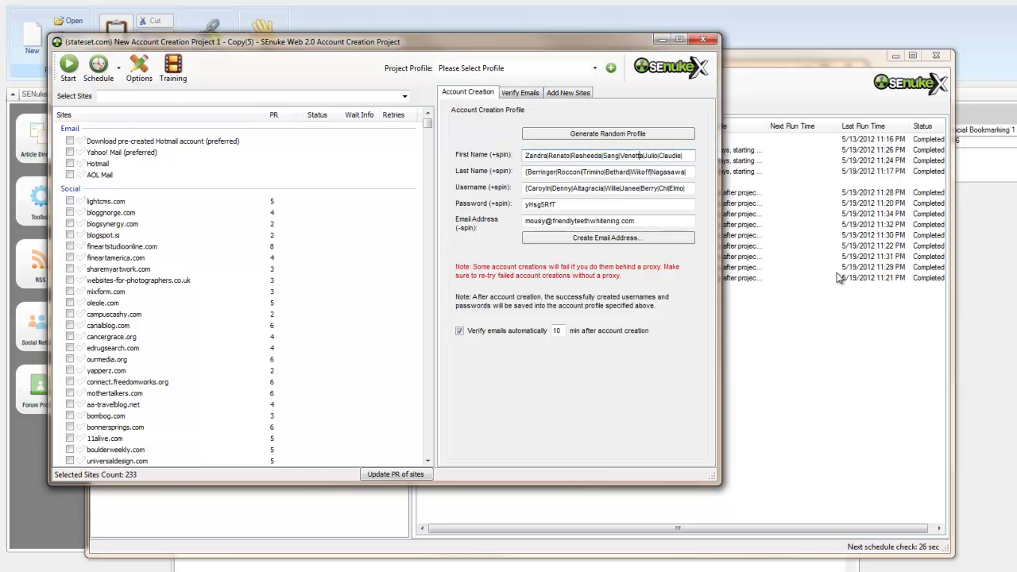
pyautogui.press('Right')
pyautogui.press('Right')
pyautogui.press('Right')
pyautogui.press('Right')
pyautogui.press('Right')
pyautogui.press('Right')
pyautogui.press('Right')
pyautogui.press('Right')
pyautogui.press('Right')
pyautogui.press('Right')
pyautogui.press('Right')
pyautogui.press('Right')
pyautogui.press('Right')
pyautogui.press('Right')
pyautogui.press('Right')
pyautogui.press('Right')
pyautogui.press('Right')
pyautogui.press('Right')
pyautogui.press('Right')
pyautogui.press('Right')
pyautogui.press('Right')
pyautogui.press('Right')
pyautogui.press('Right')
pyautogui.press('Right')
pyautogui.press('Right')
pyautogui.press('Right')
pyautogui.press('Right')
pyautogui.press('Right')
pyautogui.press('Right')
pyautogui.press('Right')
pyautogui.press('Right')
pyautogui.press('Right')
pyautogui.press('Right')
pyautogui.press('Right')
pyautogui.press('Right')
pyautogui.press('Right')
pyautogui.press('Right')
pyautogui.press('Right')
pyautogui.press('Right')
pyautogui.press('Right')
pyautogui.press('Right')
pyautogui.press('Right')
pyautogui.press('Right')
pyautogui.press('Right')
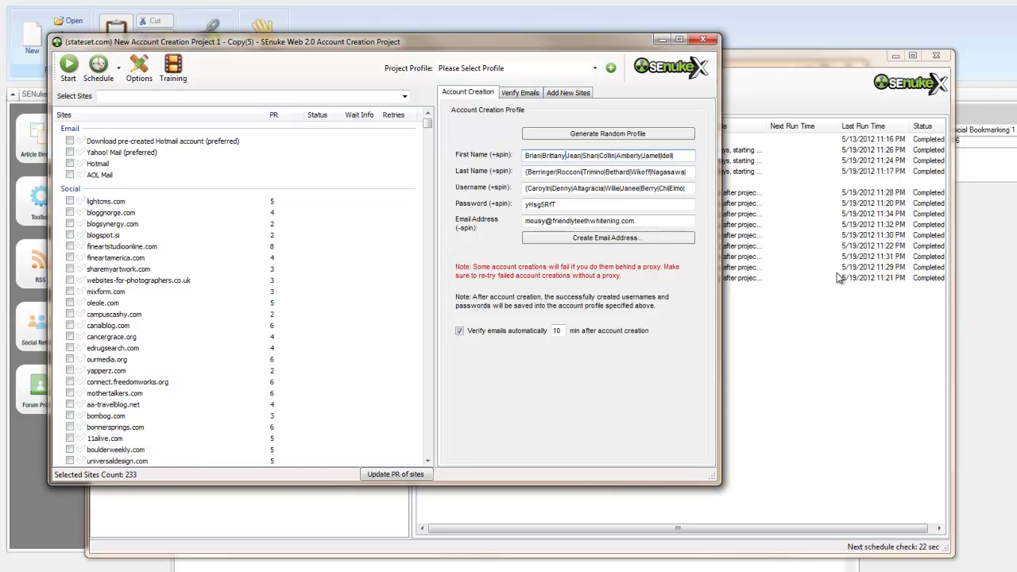
pyautogui.press('Right')
pyautogui.press('Right')
pyautogui.press('Right')
pyautogui.press('Right')
pyautogui.press('Right')
pyautogui.press('Right')
pyautogui.press('Right')
pyautogui.press('Right')
pyautogui.press('Right')
pyautogui.press('Right')
pyautogui.press('Right')
pyautogui.press('Right')
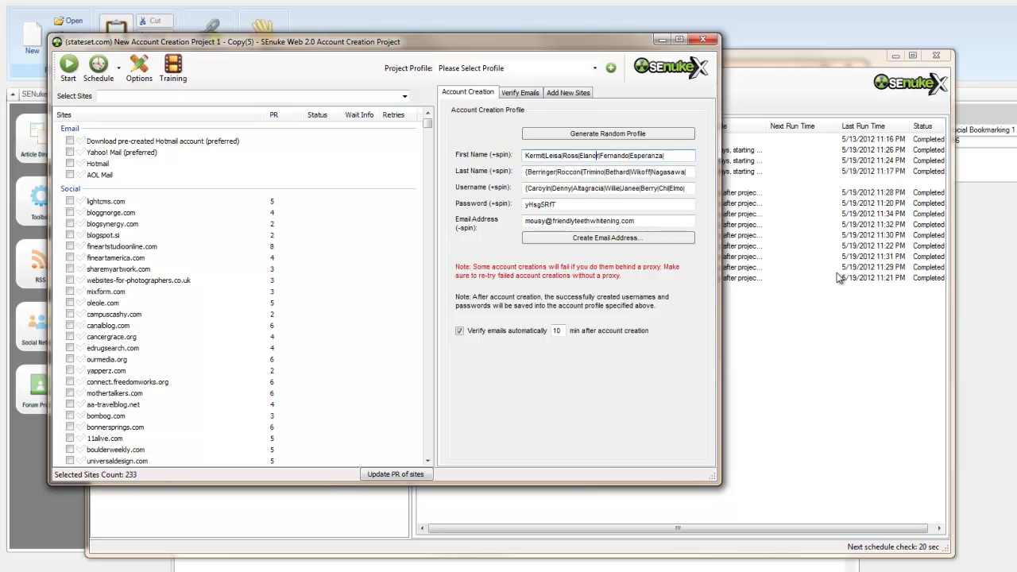
pyautogui.press('Right')
pyautogui.press('Right')
pyautogui.press('Right')
pyautogui.press('Right')
pyautogui.press('Right')
pyautogui.press('Right')
pyautogui.press('Right')
pyautogui.press('Right')
pyautogui.press('Right')
pyautogui.press('Right')
pyautogui.press('Right')
pyautogui.press('Right')
pyautogui.press('Right')
pyautogui.press('Right')
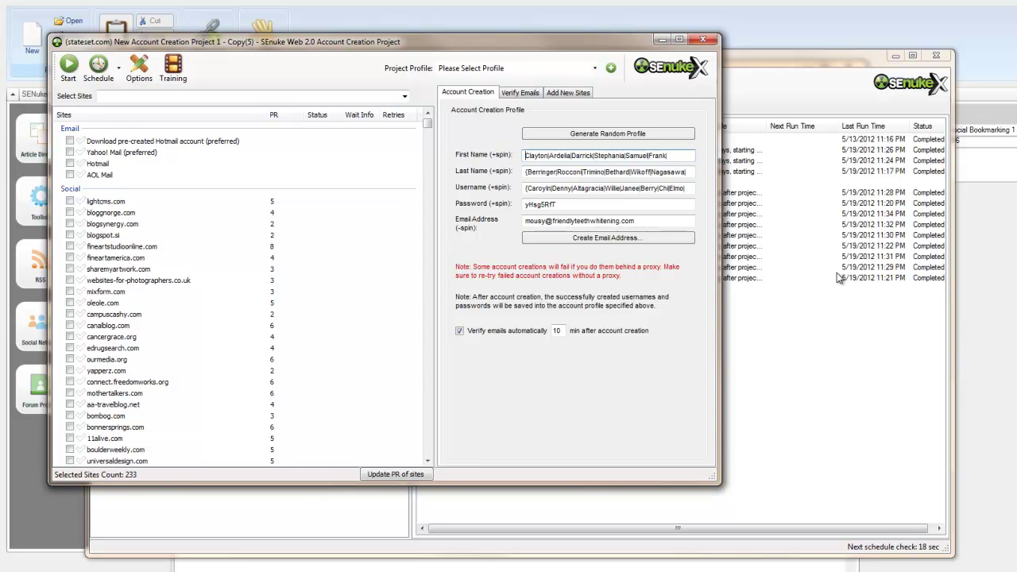
pyautogui.press('Left')
pyautogui.press('Left')
pyautogui.press('Left')
pyautogui.press('Left')
pyautogui.press('Left')
pyautogui.press('Left')
pyautogui.press('Left')
pyautogui.press('Left')
pyautogui.press('Left')
pyautogui.press('Left')
pyautogui.press('Left')
pyautogui.press('Left')
pyautogui.press('Left')
pyautogui.press('Left')
pyautogui.press('Left')
pyautogui.press('Left')
pyautogui.press('Left')
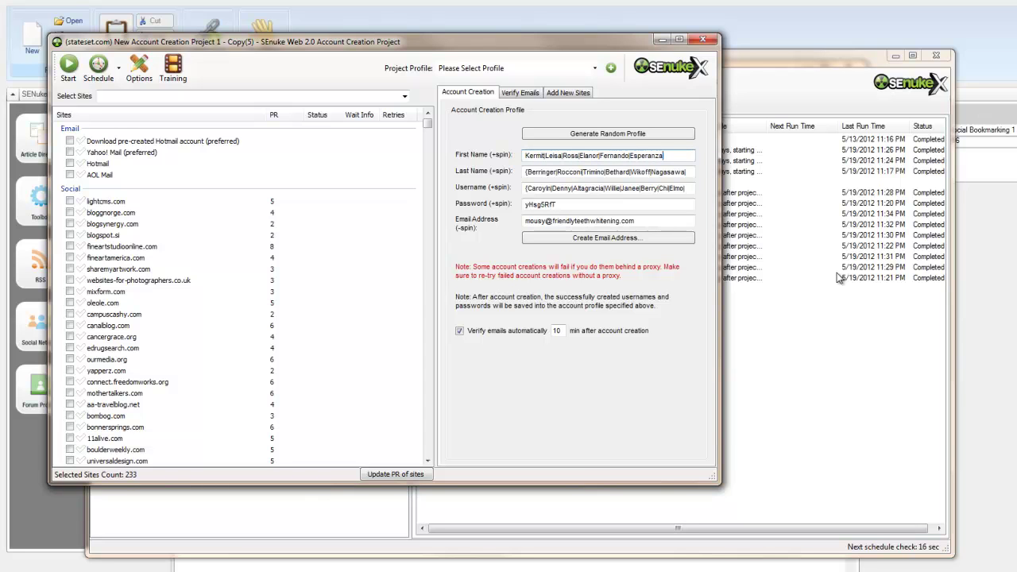
# Copy the entire First Name spin list from the stateset.com project and return to the new campaign's Account Creation project
pyautogui.rightClick(589, 161)
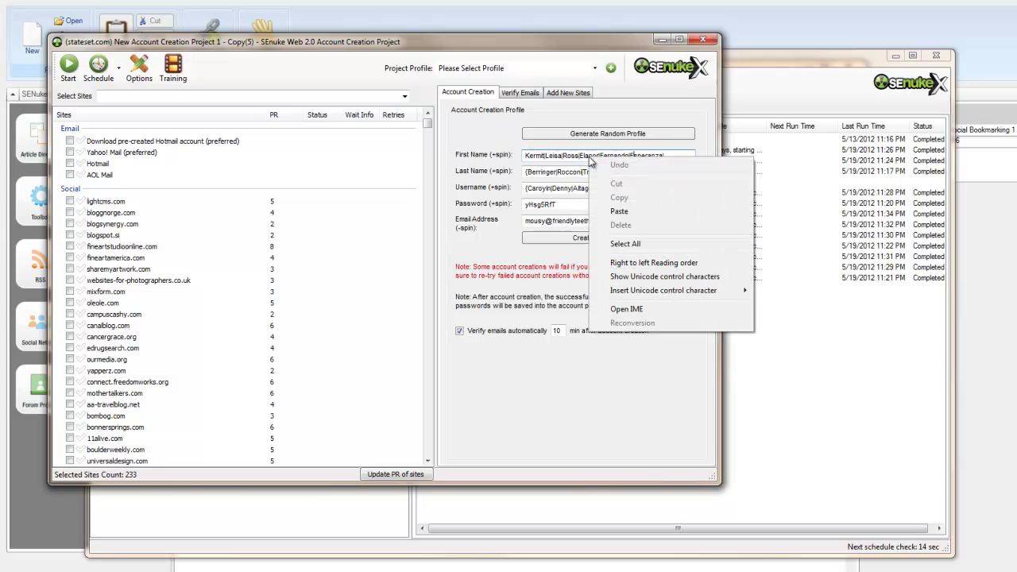
pyautogui.click(645, 250)
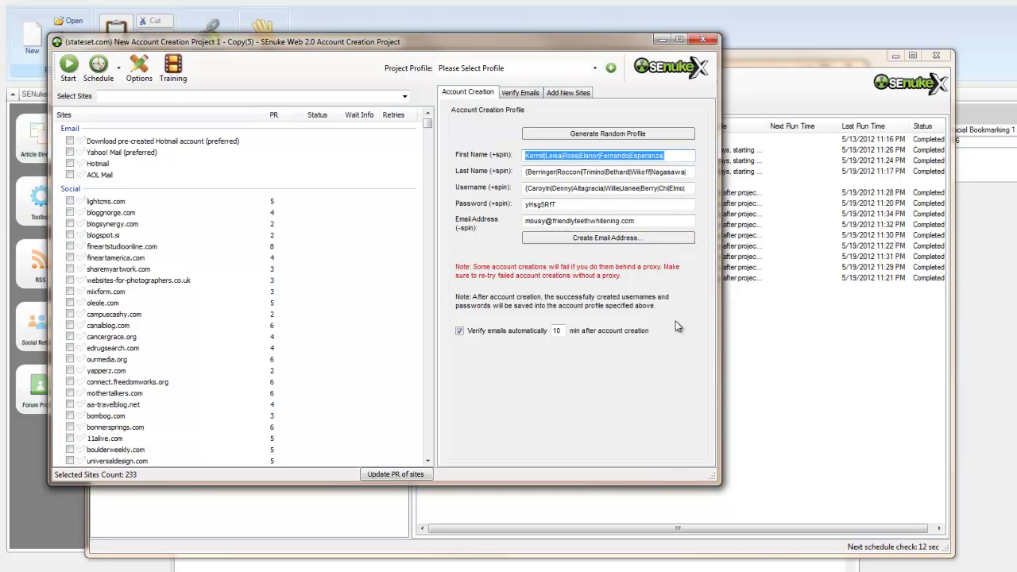
pyautogui.moveTo(429, 569)
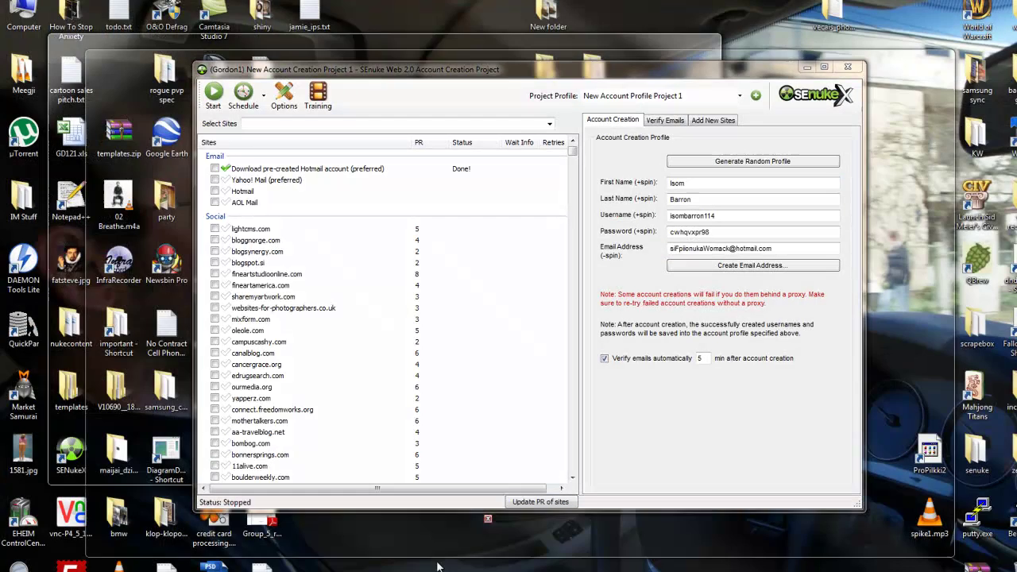
pyautogui.click(437, 548)
pyautogui.click(719, 186)
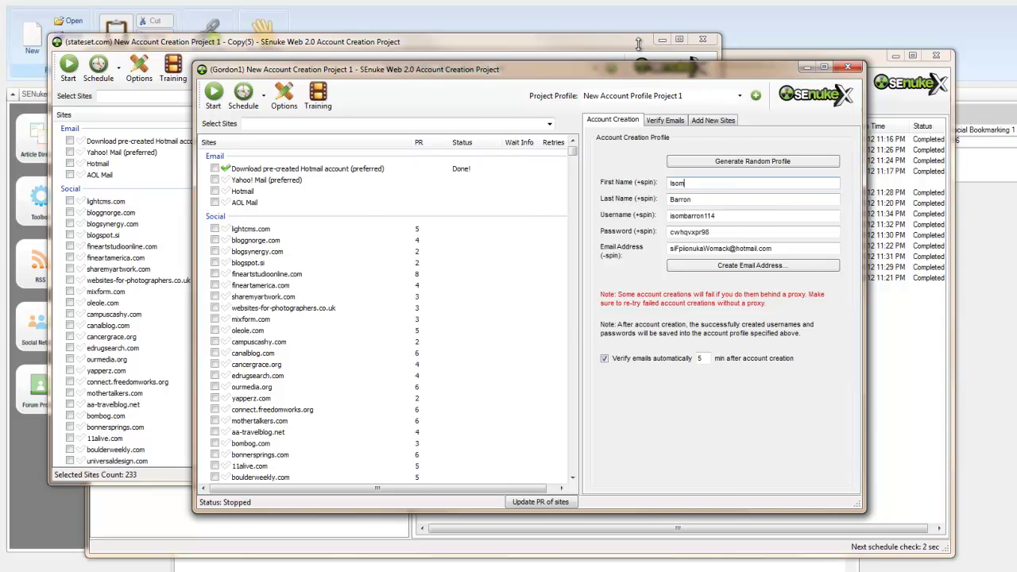
pyautogui.click(588, 41)
pyautogui.rightClick(579, 162)
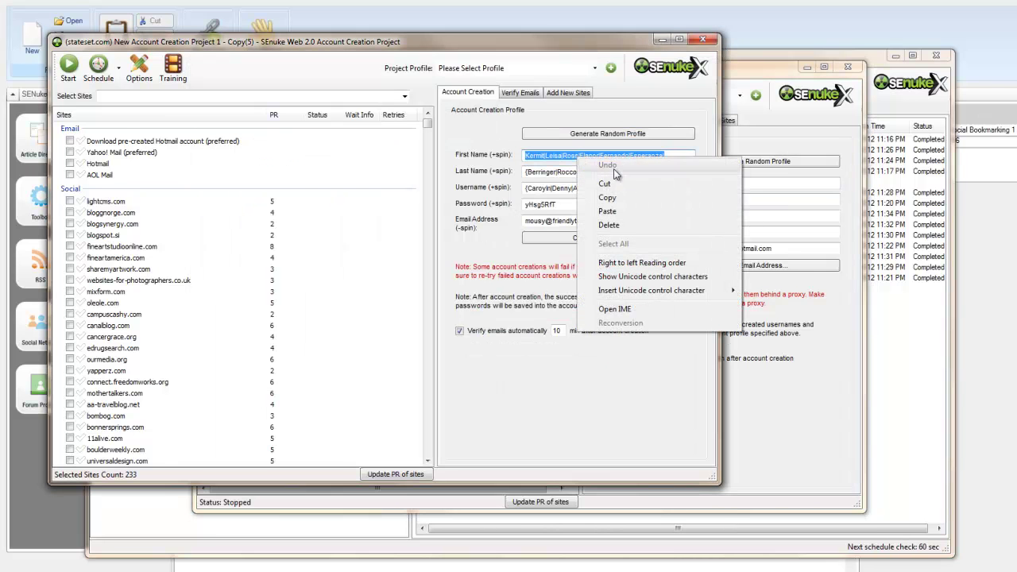
pyautogui.click(618, 198)
pyautogui.click(738, 67)
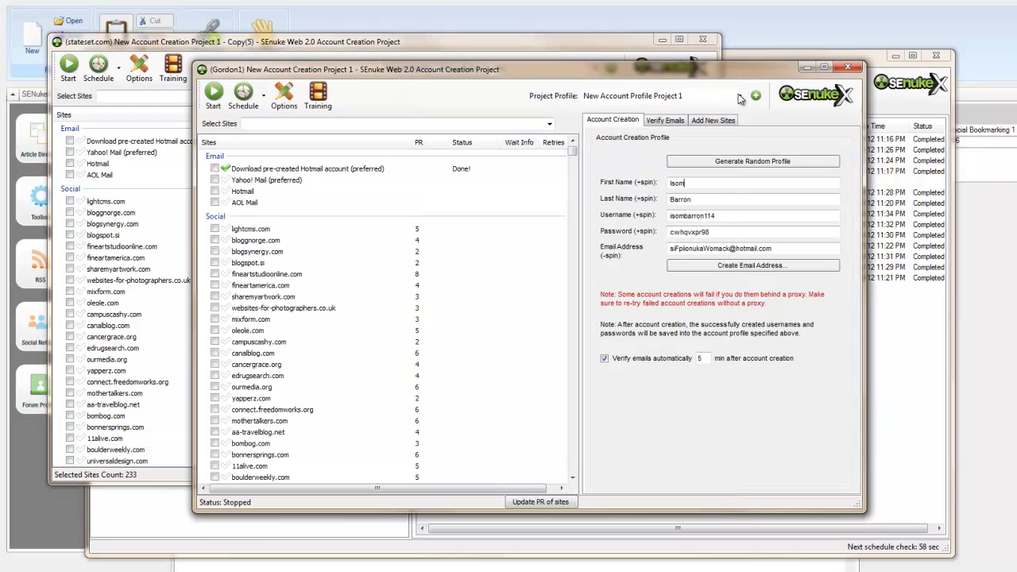
# Replace the First Name in the new campaign's Account Creation project with the copied First Name spin list
pyautogui.hotkey('ctrl', 'v')
pyautogui.click(700, 182)
pyautogui.hotkey('ctrl', 'a')
pyautogui.hotkey('ctrl', 'v')
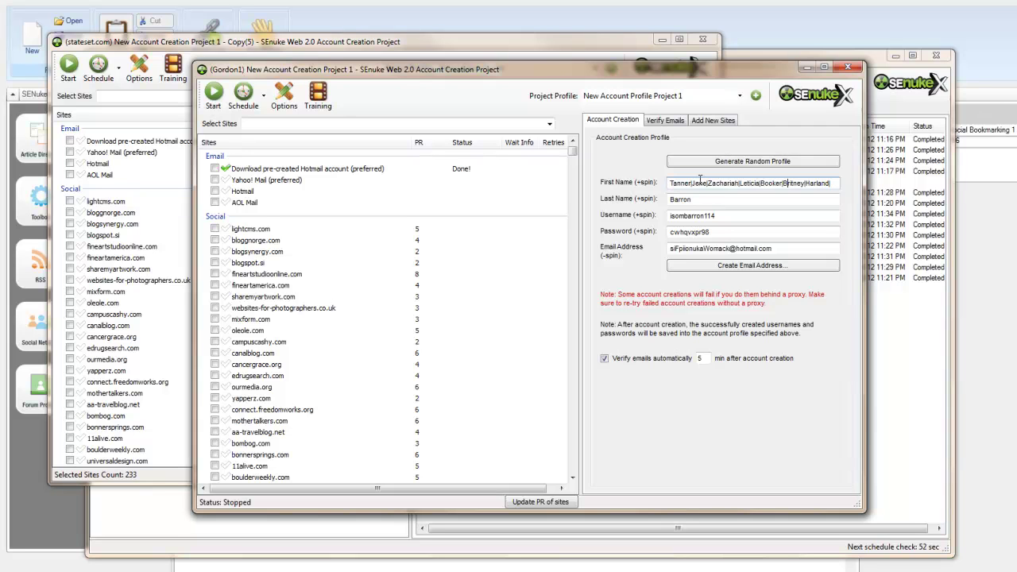
# Read back through the pasted First Name spin list to its beginning in the new campaign's Account Creation project
pyautogui.hotkey('ctrl', 'a')
pyautogui.hotkey('ctrl', 'v')
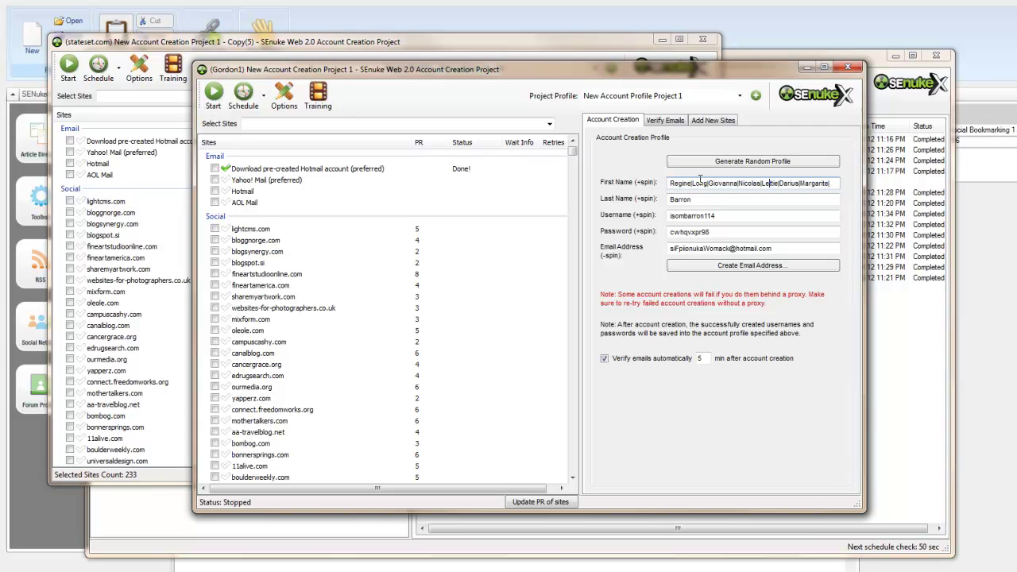
pyautogui.hotkey('ctrl', 'a')
pyautogui.hotkey('ctrl', 'v')
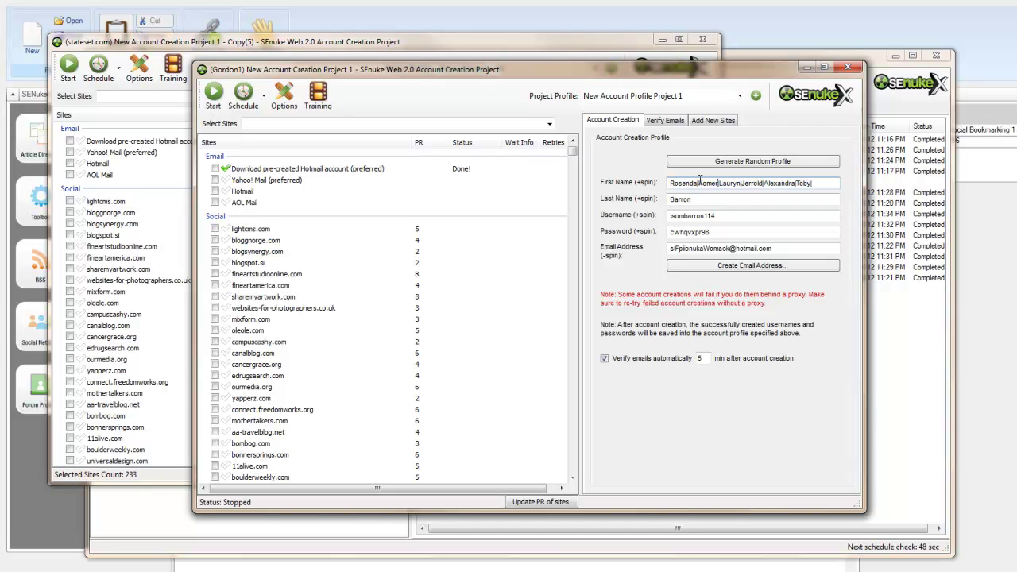
pyautogui.hotkey('ctrl', 'a')
pyautogui.hotkey('ctrl', 'v')
pyautogui.hotkey('ctrl', 'a')
pyautogui.hotkey('ctrl', 'v')
pyautogui.hotkey('ctrl', 'a')
pyautogui.hotkey('ctrl', 'v')
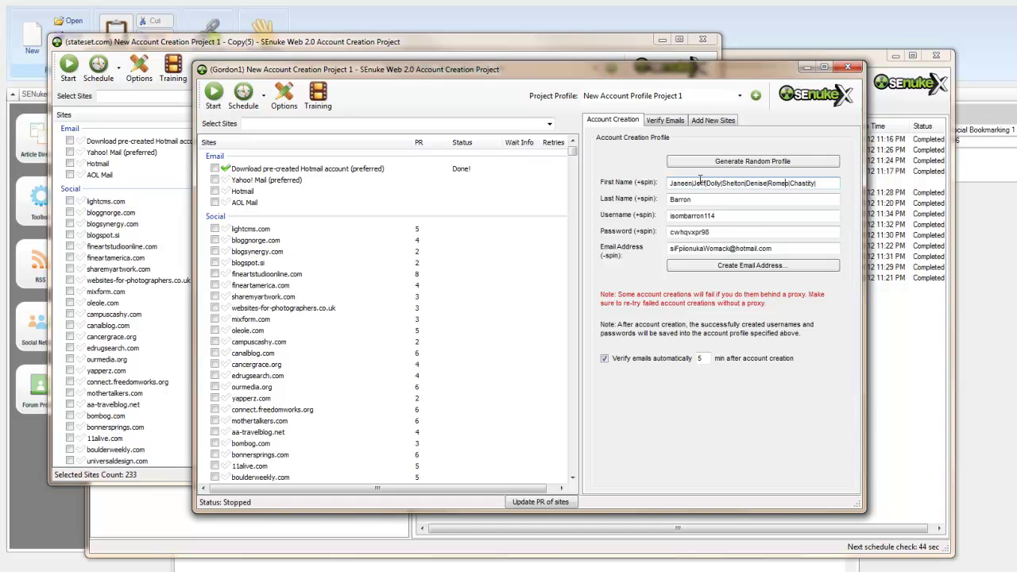
pyautogui.hotkey('ctrl', 'a')
pyautogui.hotkey('ctrl', 'v')
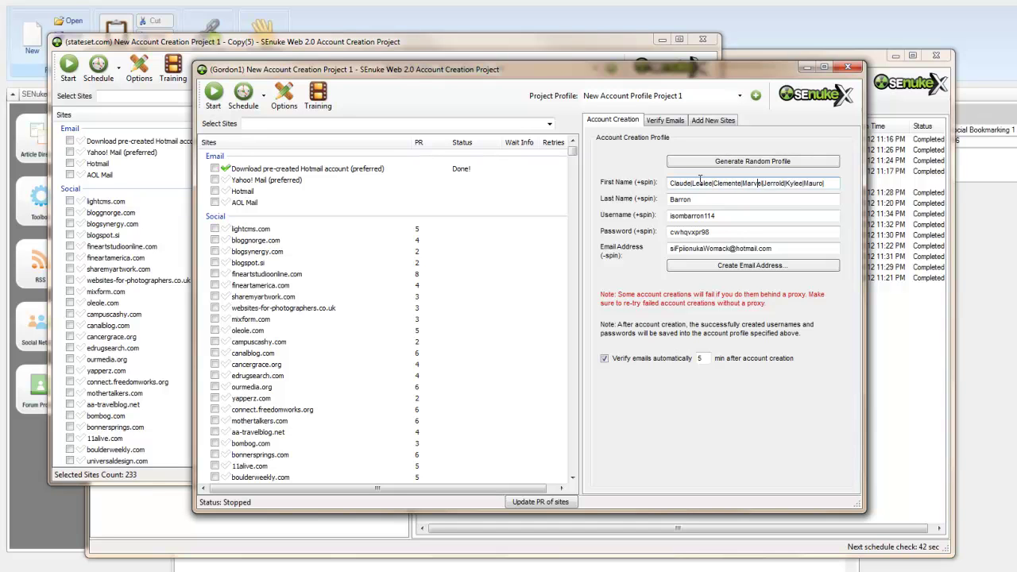
pyautogui.hotkey('ctrl', 'a')
pyautogui.hotkey('ctrl', 'v')
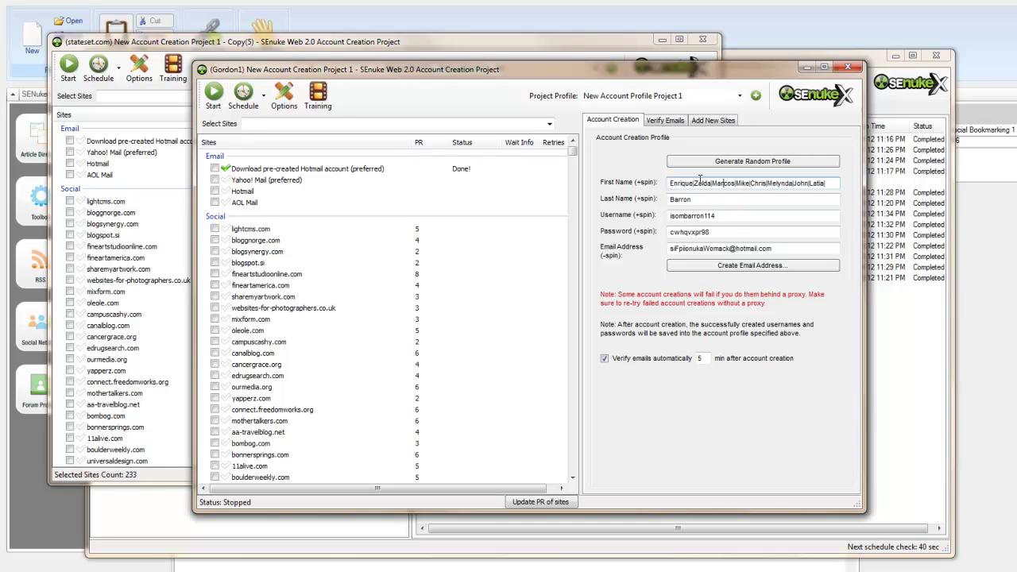
pyautogui.hotkey('ctrl', 'a')
pyautogui.hotkey('ctrl', 'v')
pyautogui.hotkey('ctrl', 'a')
pyautogui.hotkey('ctrl', 'v')
pyautogui.hotkey('ctrl', 'a')
pyautogui.hotkey('ctrl', 'v')
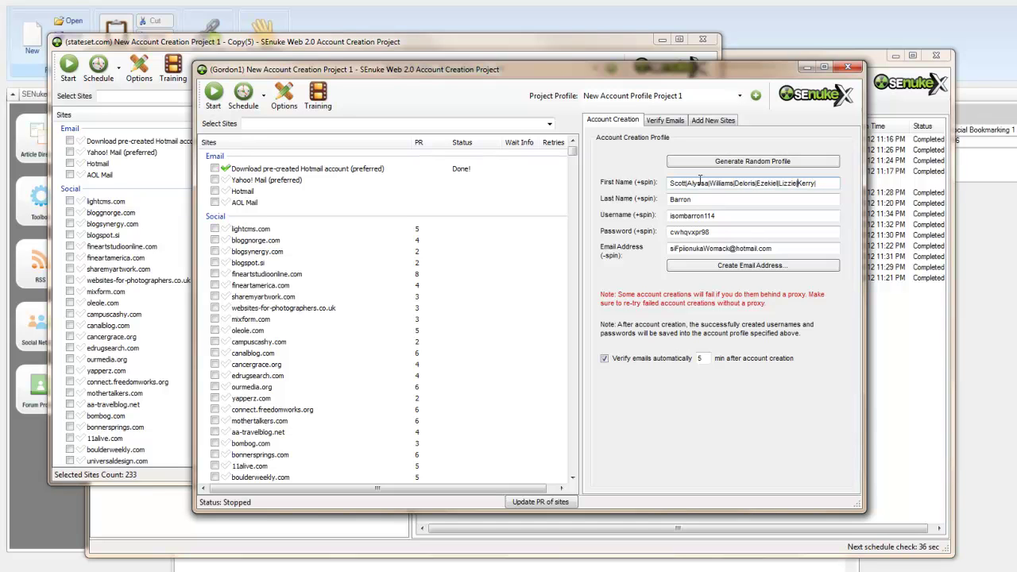
pyautogui.hotkey('ctrl', 'a')
pyautogui.hotkey('ctrl', 'v')
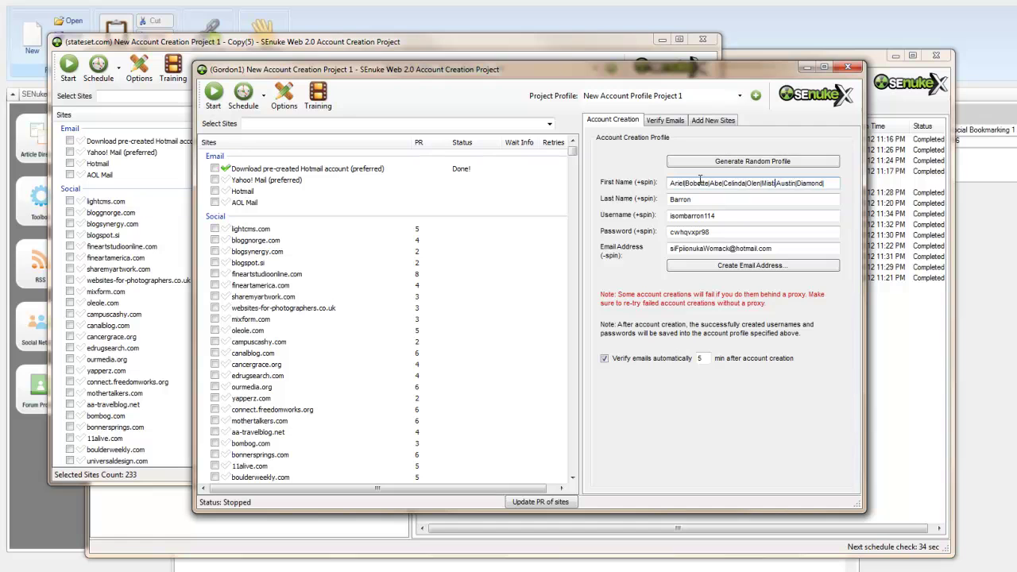
pyautogui.hotkey('ctrl', 'a')
pyautogui.hotkey('ctrl', 'v')
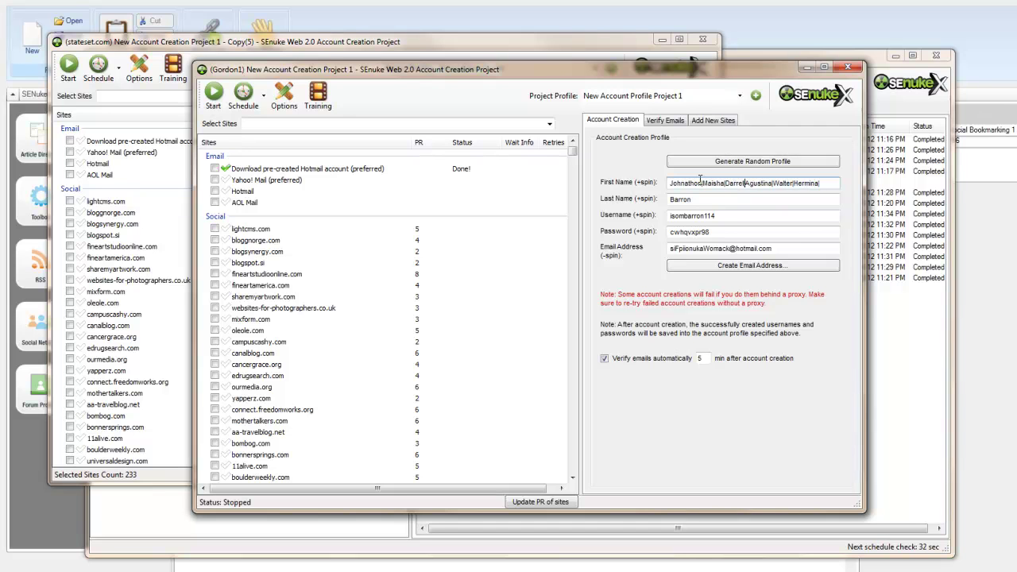
pyautogui.hotkey('ctrl', 'a')
pyautogui.hotkey('ctrl', 'v')
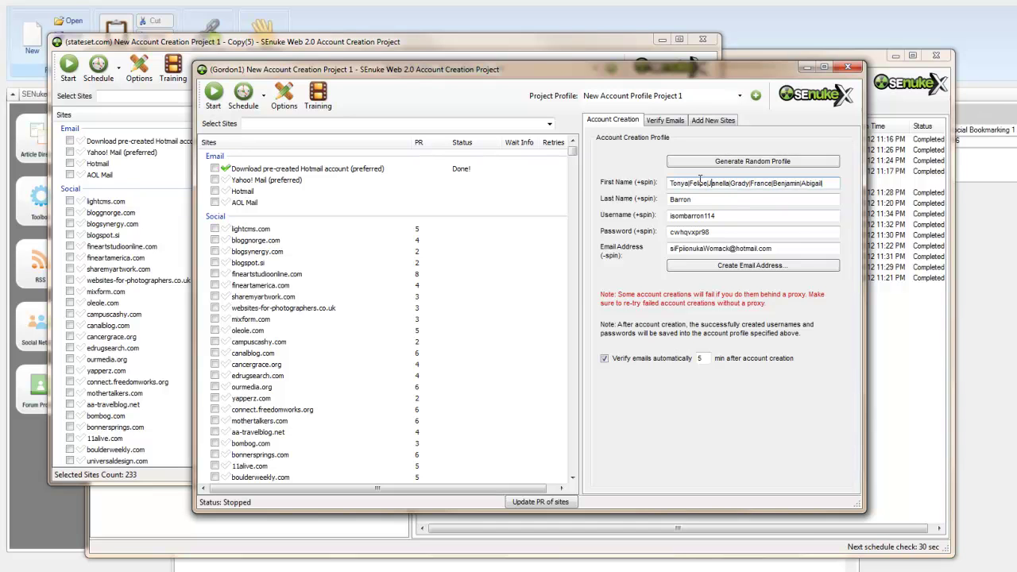
pyautogui.hotkey('ctrl', 'a')
pyautogui.hotkey('ctrl', 'v')
pyautogui.hotkey('ctrl', 'a')
pyautogui.hotkey('ctrl', 'v')
pyautogui.hotkey('ctrl', 'a')
pyautogui.hotkey('ctrl', 'v')
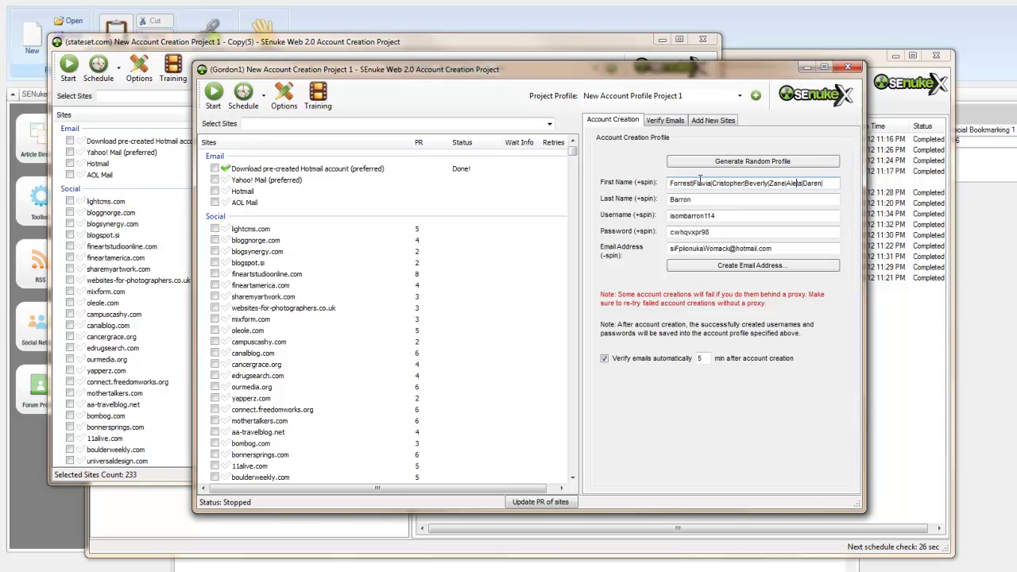
pyautogui.hotkey('ctrl', 'a')
pyautogui.hotkey('ctrl', 'v')
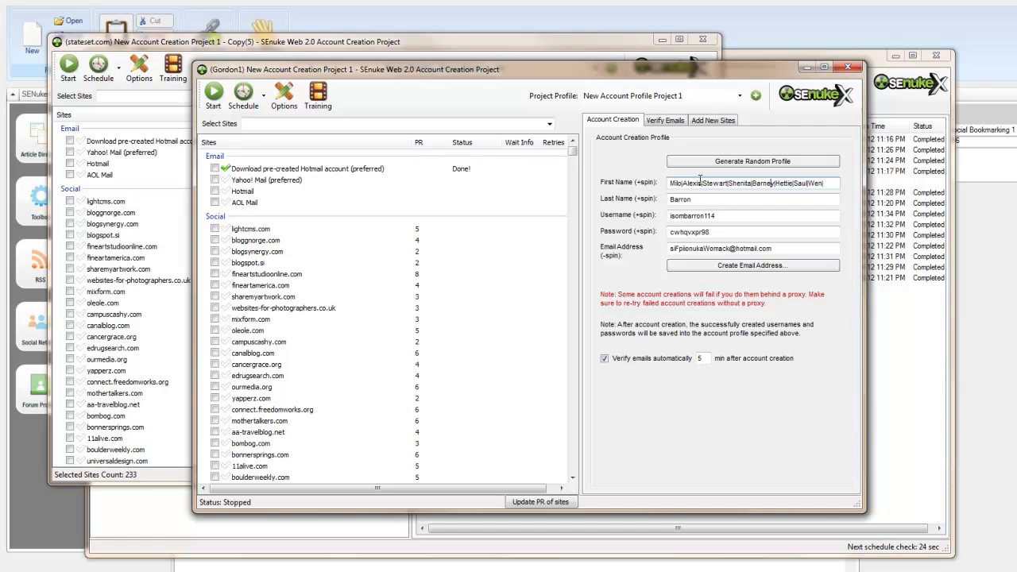
pyautogui.hotkey('ctrl', 'a')
pyautogui.hotkey('ctrl', 'v')
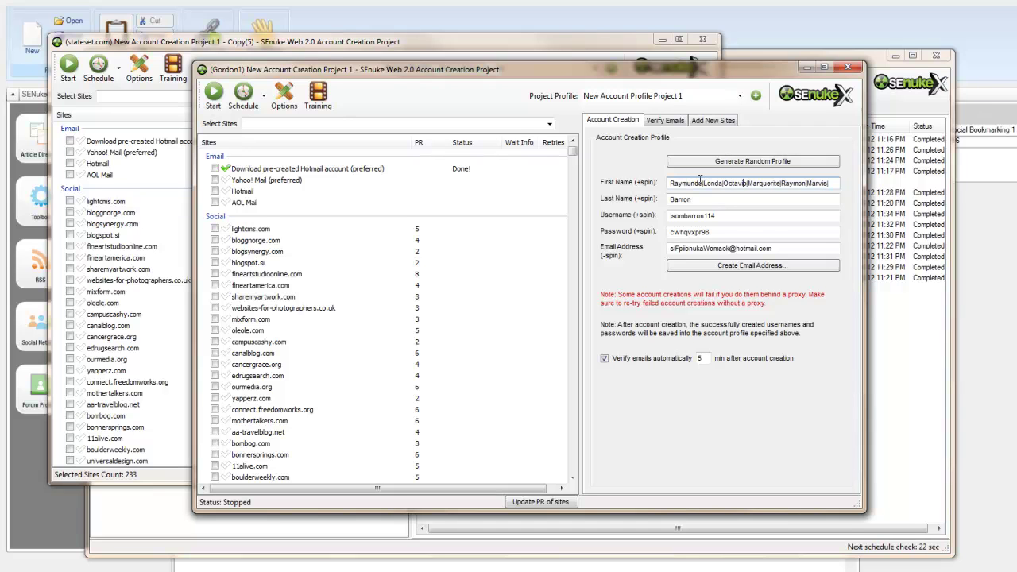
pyautogui.hotkey('ctrl', 'a')
pyautogui.hotkey('ctrl', 'v')
pyautogui.hotkey('ctrl', 'a')
pyautogui.hotkey('ctrl', 'v')
pyautogui.hotkey('ctrl', 'a')
pyautogui.hotkey('ctrl', 'v')
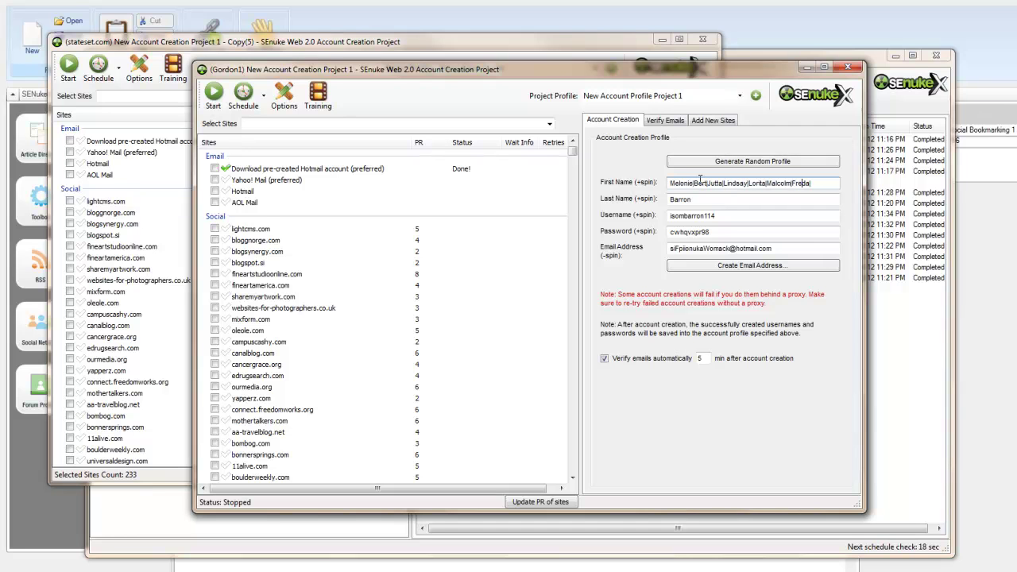
pyautogui.hotkey('ctrl', 'a')
pyautogui.hotkey('ctrl', 'v')
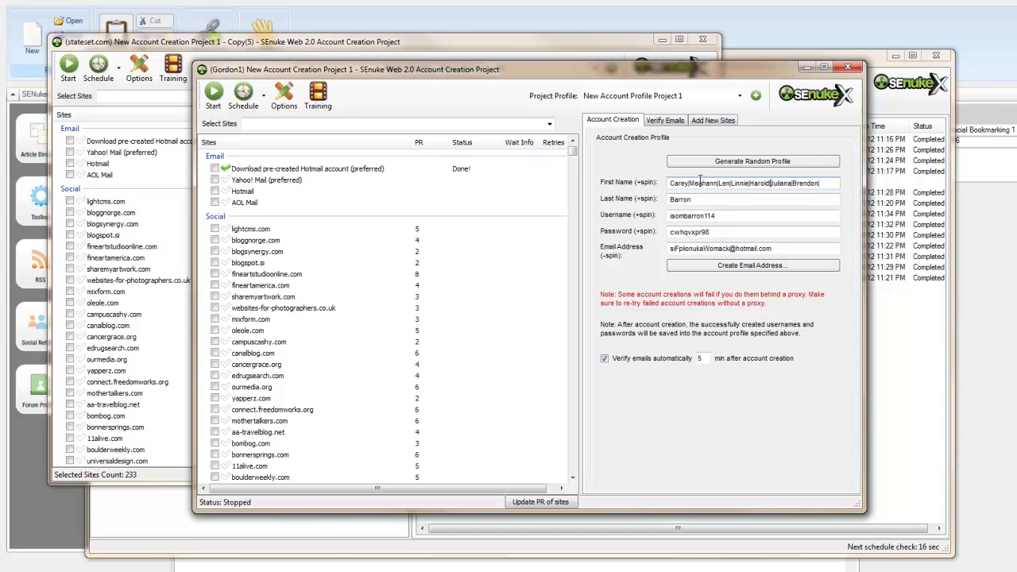
pyautogui.hotkey('ctrl', 'a')
pyautogui.hotkey('ctrl', 'v')
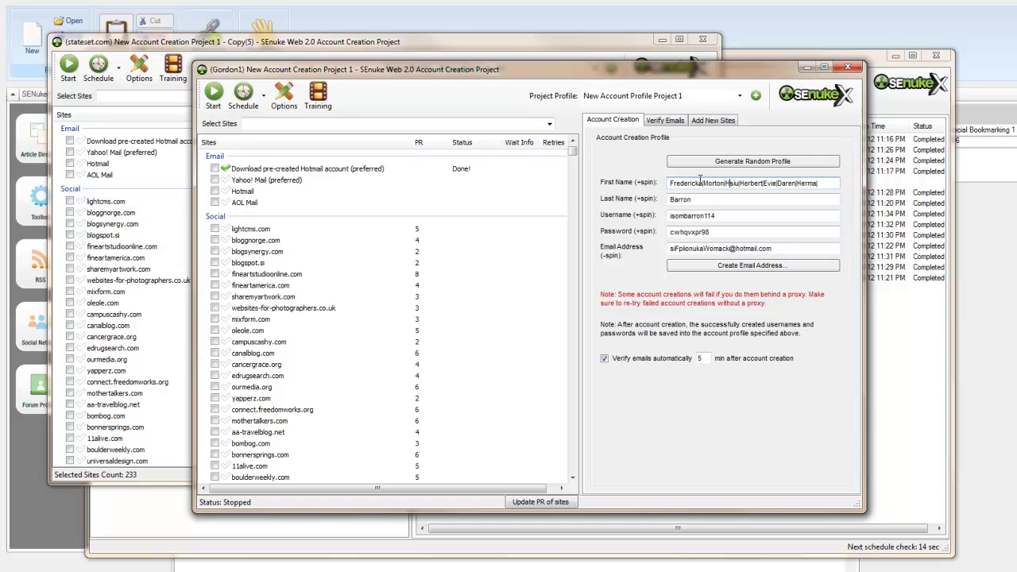
pyautogui.hotkey('ctrl', 'a')
pyautogui.hotkey('ctrl', 'v')
pyautogui.hotkey('ctrl', 'a')
pyautogui.hotkey('ctrl', 'v')
pyautogui.hotkey('ctrl', 'a')
pyautogui.hotkey('ctrl', 'v')
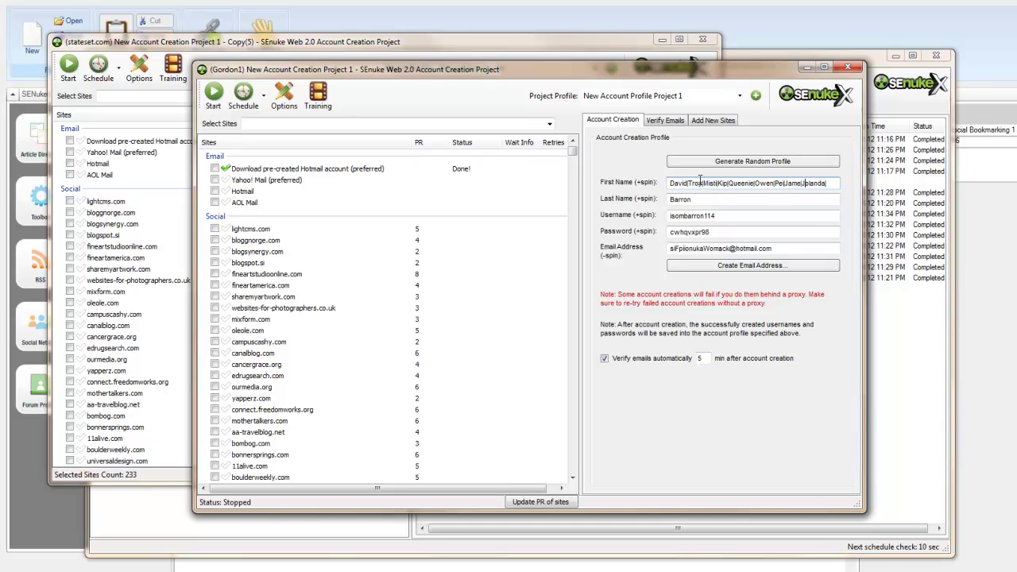
pyautogui.hotkey('ctrl', 'a')
pyautogui.hotkey('ctrl', 'v')
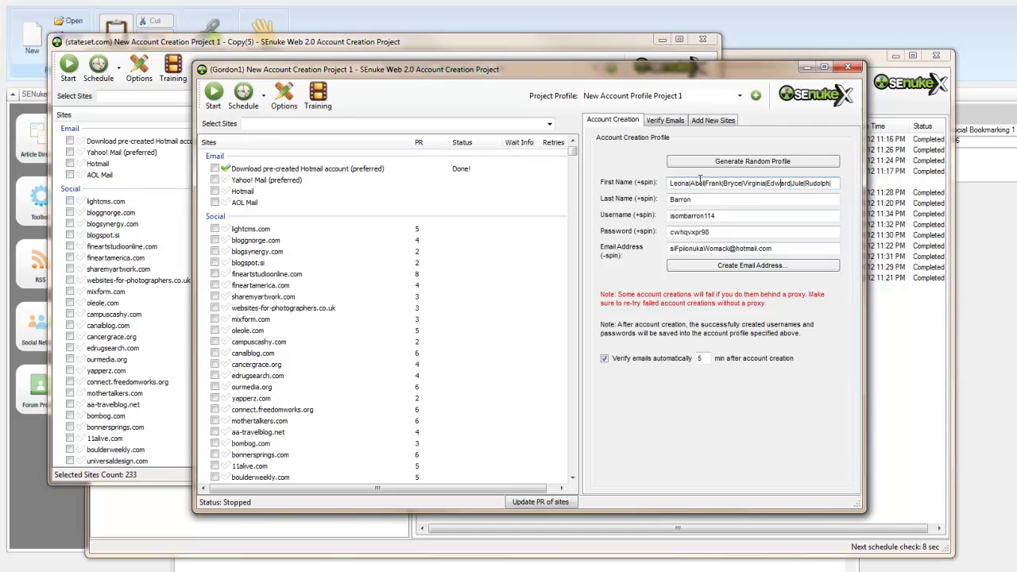
pyautogui.hotkey('ctrl', 'a')
pyautogui.hotkey('ctrl', 'v')
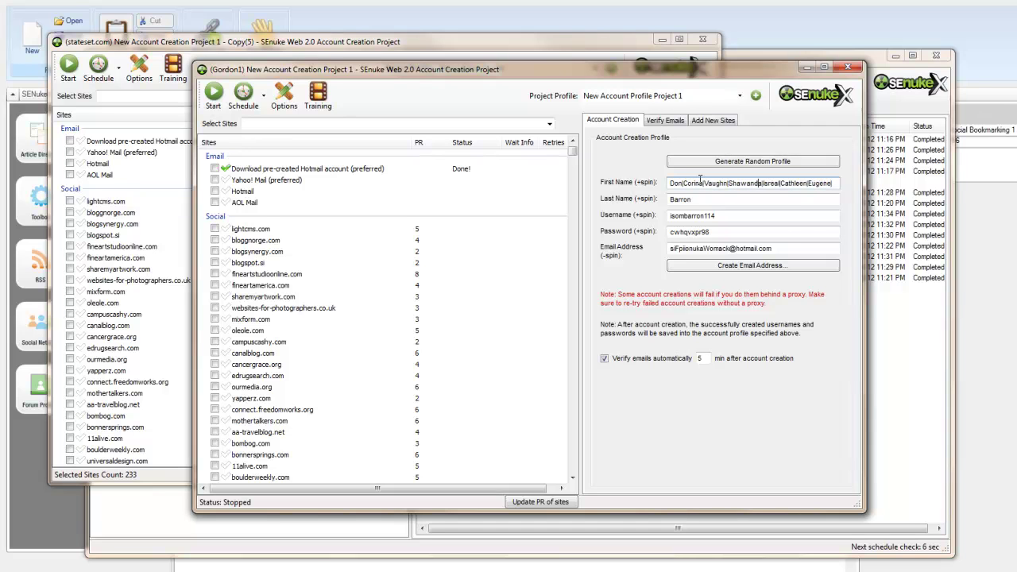
pyautogui.hotkey('ctrl', 'a')
pyautogui.hotkey('ctrl', 'v')
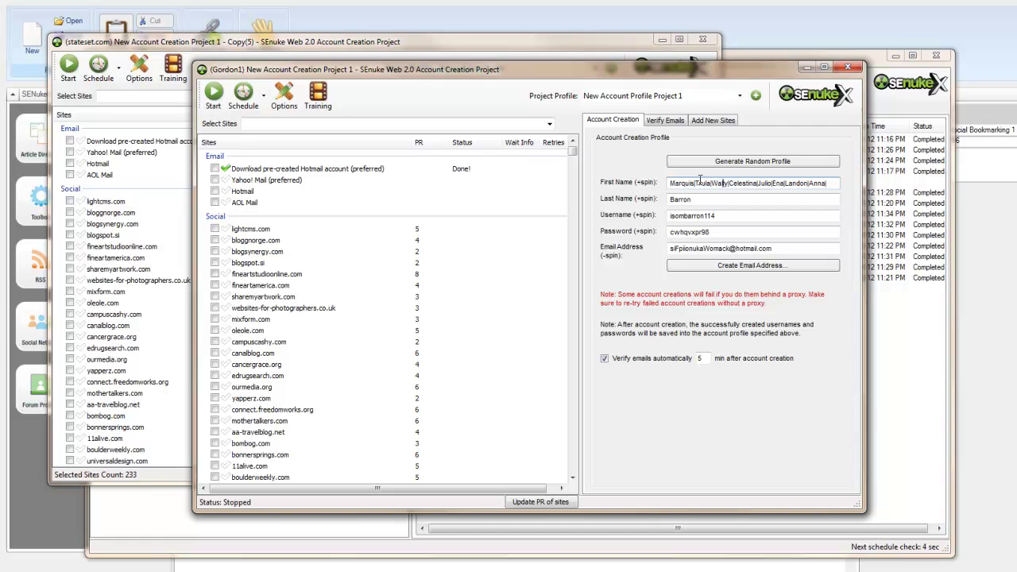
pyautogui.hotkey('ctrl', 'a')
pyautogui.write('Minda|Jeramy|Lydia|John|Gertude|Thanh|Evangeline')
pyautogui.hotkey('ctrl', 'a')
pyautogui.write('Columbus|Jovan|Hugh|Joslyn|Alfonso|Cherlyn|Asa')
pyautogui.hotkey('ctrl', 'a')
pyautogui.write('Kareem|Lakisha|Evan|Belinda|Norman|Teressa')
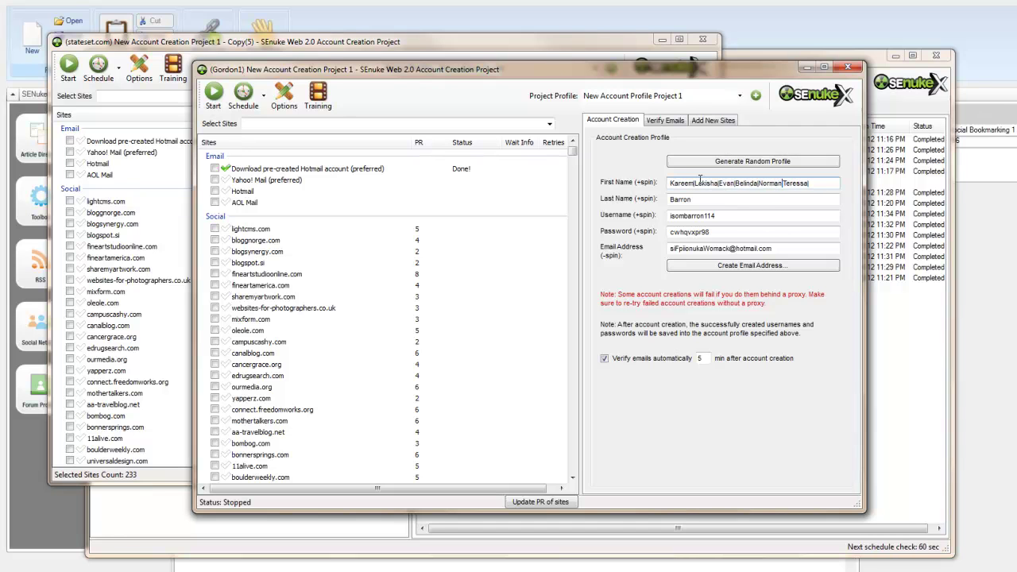
pyautogui.hotkey('ctrl', 'a')
pyautogui.write('Clayton|Adela|Darrick|Stephania|Samuel|Frank')
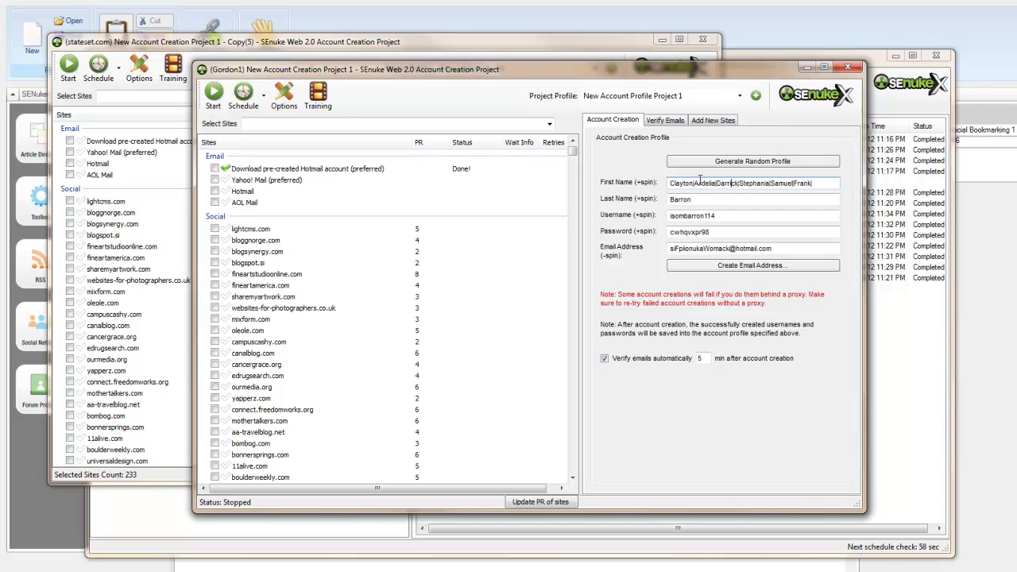
pyautogui.hotkey('ctrl', 'a')
pyautogui.write('Kermit|Leisa|Ross|Elanor|Fernando|Esperanza')
pyautogui.hotkey('ctrl', 'a')
pyautogui.write('Brian|Brittany|Jean|Shan|Collin|Amberly|Jamel|Idell')
pyautogui.hotkey('ctrl', 'a')
pyautogui.write('Sharon|Alphonso|Lucila|Harold|Loren|Marc|Renae')
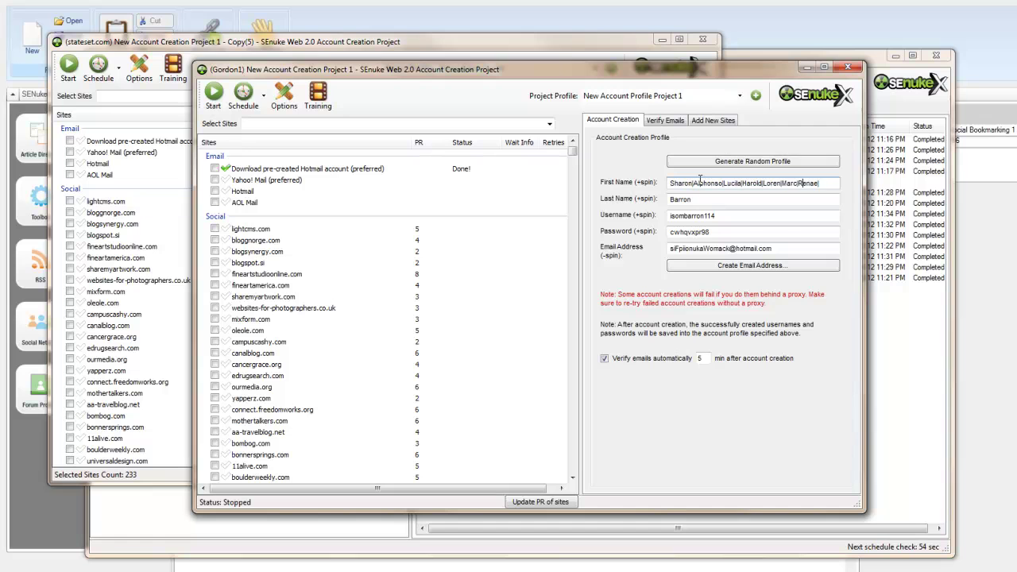
pyautogui.hotkey('ctrl', 'a')
pyautogui.write('Zackary|Adela|Rex|Venice|Luis|Anglea|Joesph')
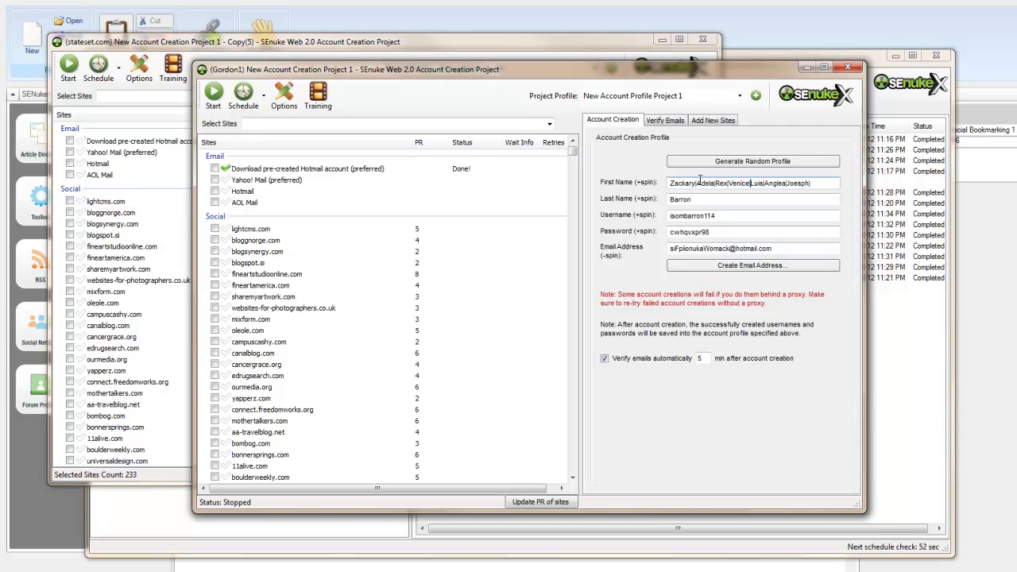
pyautogui.hotkey('ctrl', 'a')
pyautogui.write('Zandra|Renato|Rasheeda|Sang|Venetta|Julio|Claudie')
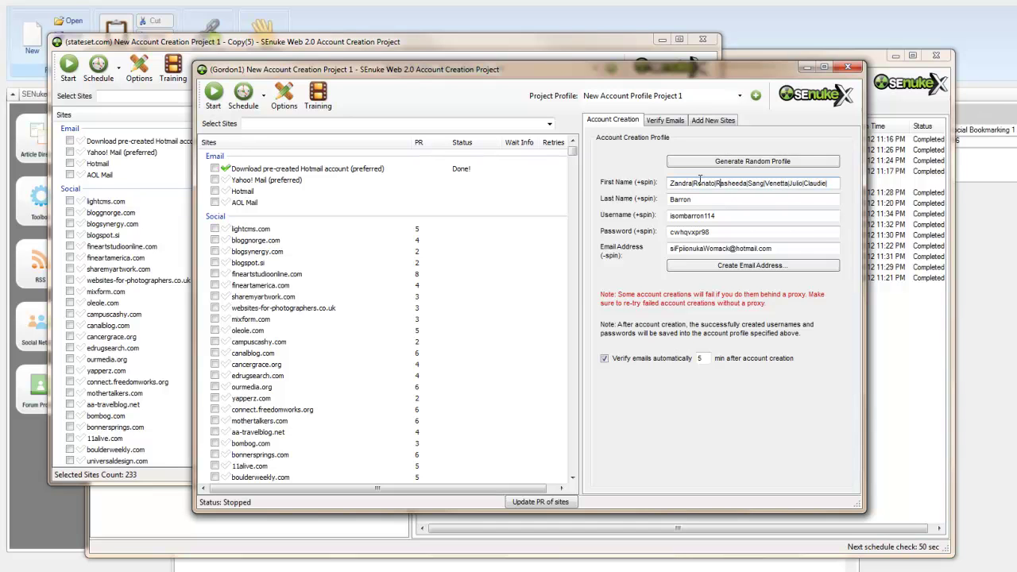
pyautogui.hotkey('ctrl', 'a')
pyautogui.write('Enoch|Evelia|Humberto|Lia|Jesus|Marta|Brendan')
pyautogui.hotkey('ctrl', 'a')
pyautogui.write('Bettye|Damien|Tonette|Chester|Caitlyn|Bruce|Maurice')
pyautogui.hotkey('ctrl', 'a')
pyautogui.hotkey('ctrl', 'v')
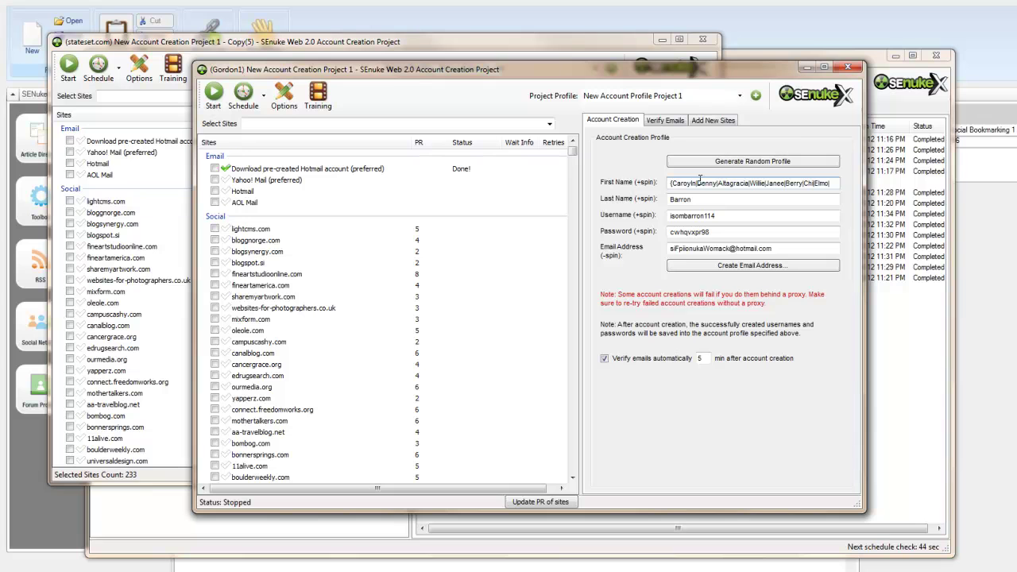
# Return to the stateset.com Account Creation project and copy its entire Last Name spin list
pyautogui.moveTo(765, 73); pyautogui.dragTo(750, 131)
pyautogui.click(791, 71)
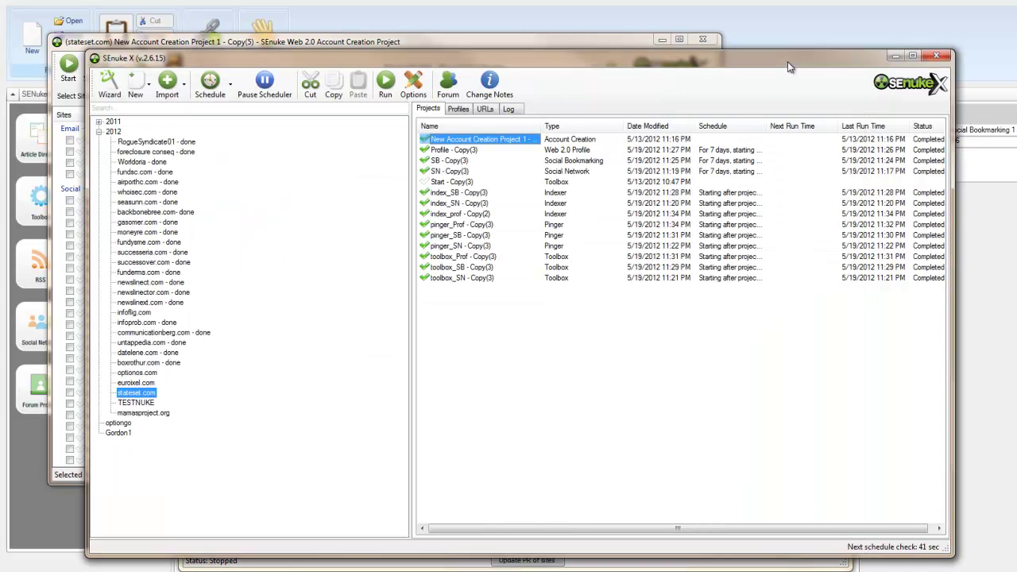
pyautogui.click(895, 58)
pyautogui.click(540, 44)
pyautogui.click(561, 172)
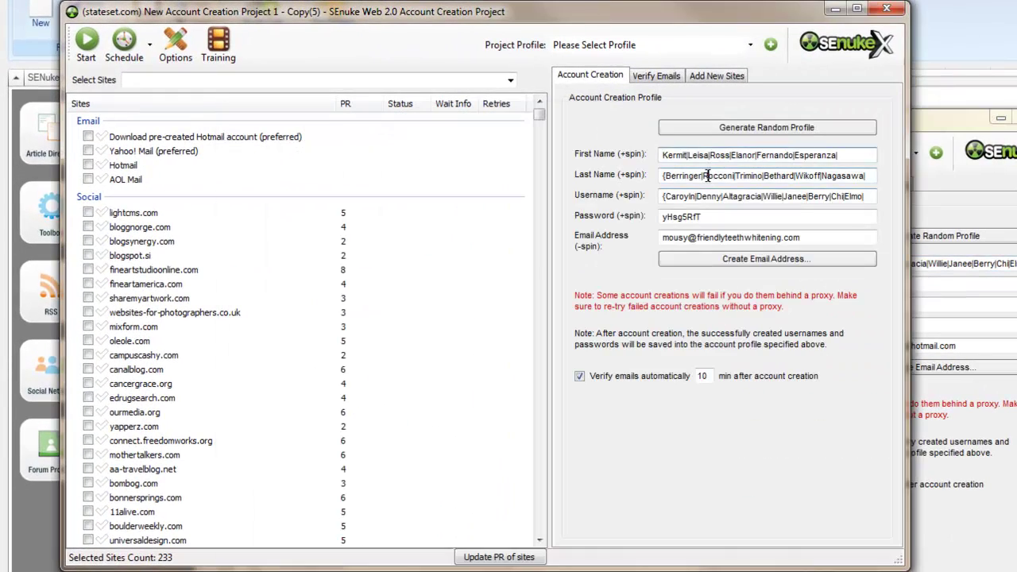
pyautogui.rightClick(711, 176)
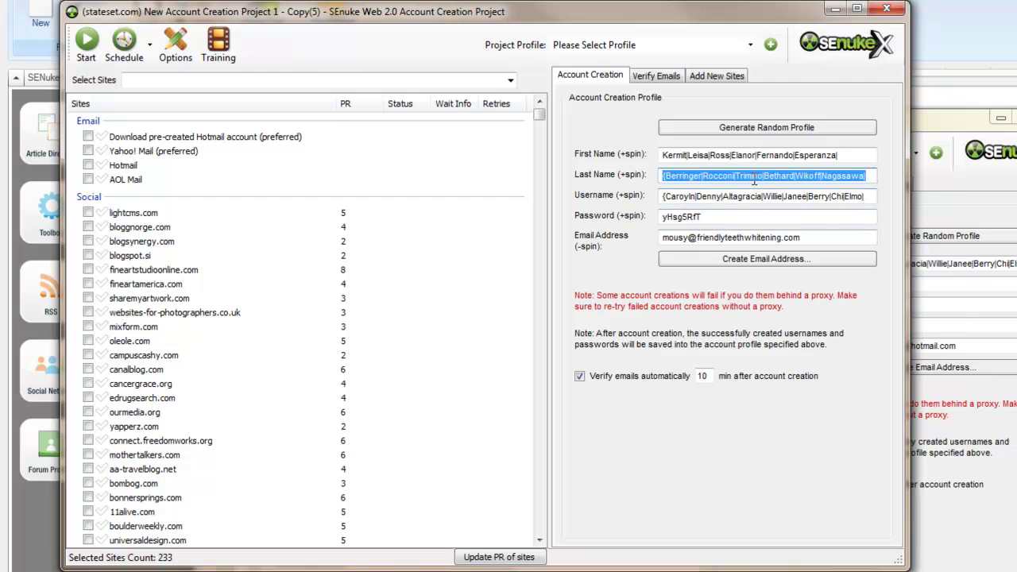
pyautogui.rightClick(757, 180)
pyautogui.click(810, 237)
# Replace the Last Name in the new campaign's Account Creation project with the copied Last Name spin list
pyautogui.click(937, 286)
pyautogui.moveTo(883, 288); pyautogui.dragTo(823, 292)
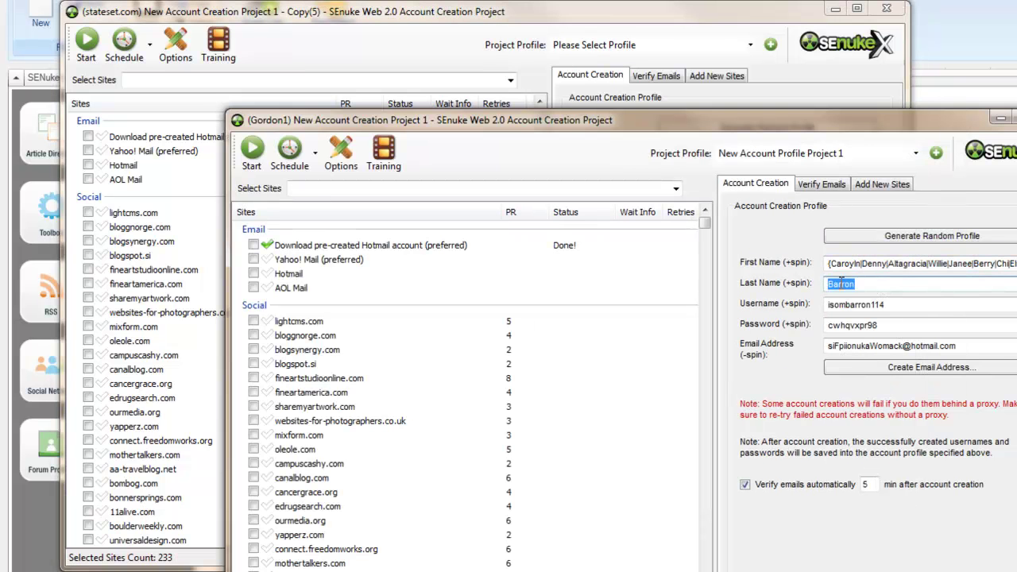
pyautogui.rightClick(840, 282)
pyautogui.click(906, 357)
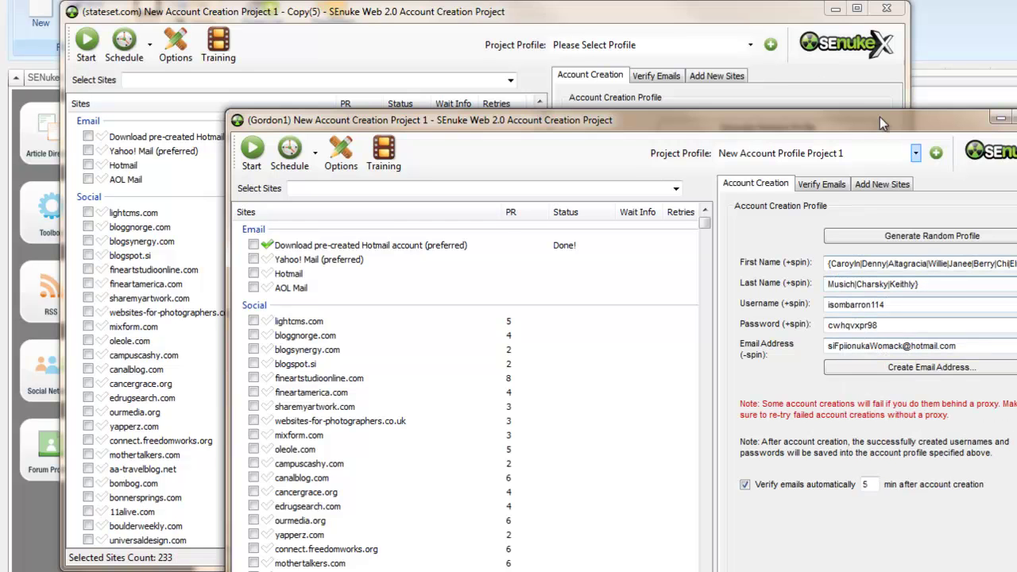
# Return to the stateset.com Account Creation project and read through its Username spin list from the names to the final number variations
pyautogui.click(762, 94)
pyautogui.click(721, 196)
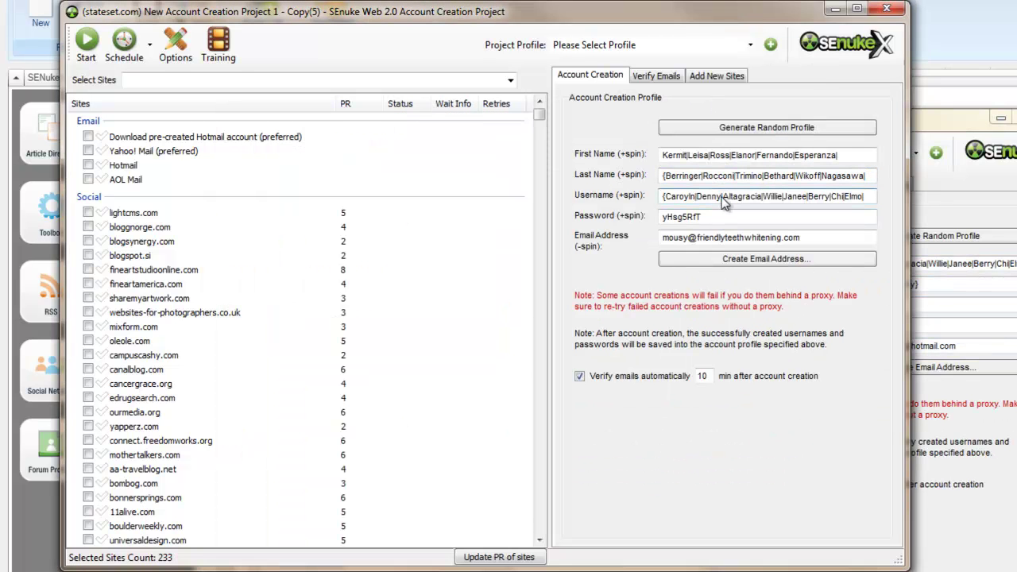
pyautogui.rightClick(721, 197)
pyautogui.moveTo(705, 197); pyautogui.dragTo(712, 196)
pyautogui.hotkey('ctrl', 'v')
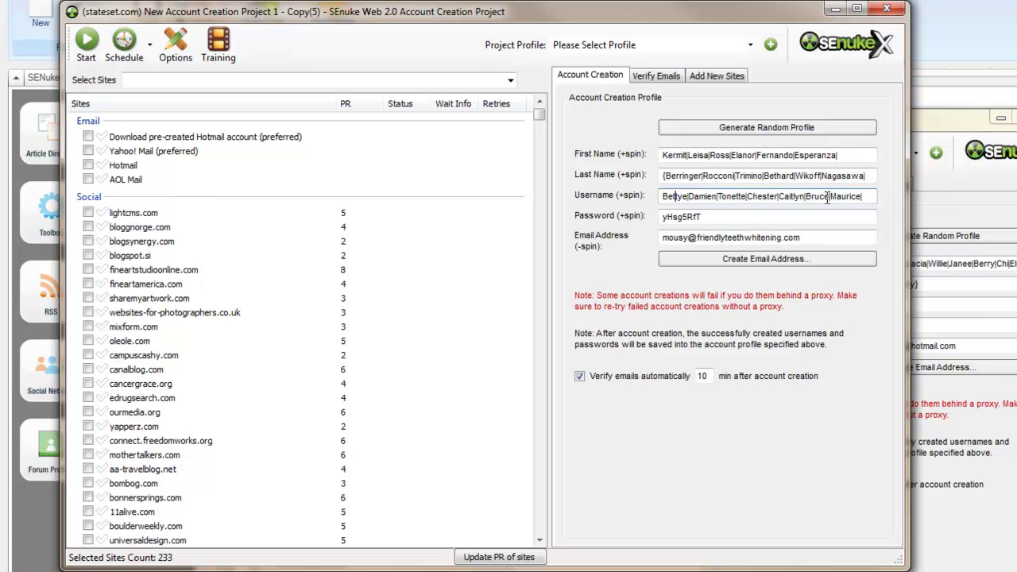
pyautogui.press('Left')
pyautogui.press('Left')
pyautogui.press('Left')
pyautogui.press('Left')
pyautogui.press('Left')
pyautogui.press('Left')
pyautogui.press('Left')
pyautogui.press('Left')
pyautogui.press('Left')
pyautogui.press('Left')
pyautogui.press('Left')
pyautogui.press('Left')
pyautogui.press('Left')
pyautogui.press('Left')
pyautogui.press('Left')
pyautogui.press('Left')
pyautogui.press('Left')
pyautogui.press('Left')
pyautogui.press('Left')
pyautogui.press('Left')
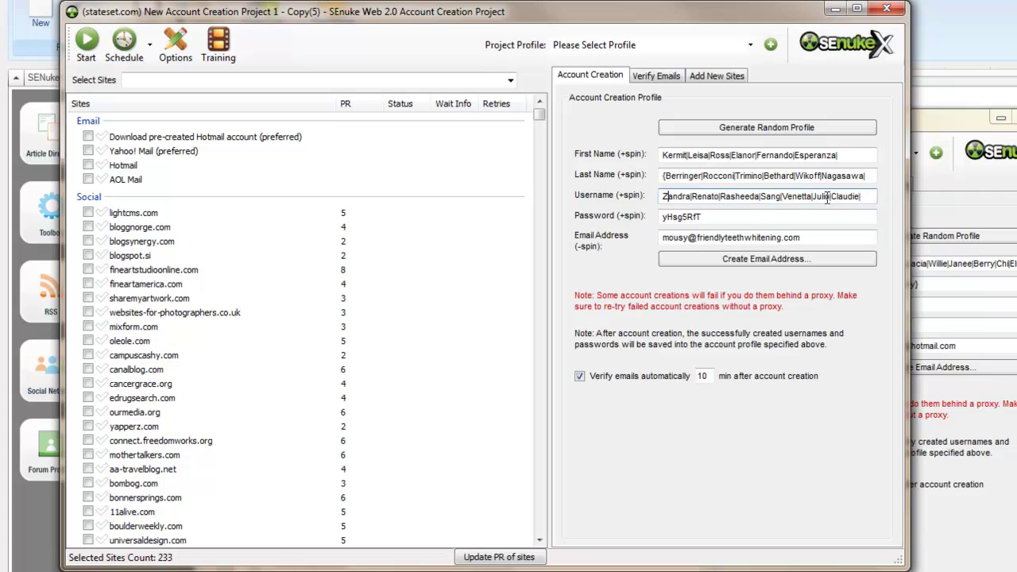
pyautogui.press('Left')
pyautogui.press('Left')
pyautogui.press('Left')
pyautogui.press('Left')
pyautogui.press('Left')
pyautogui.press('Left')
pyautogui.press('Left')
pyautogui.press('Left')
pyautogui.press('Left')
pyautogui.press('Left')
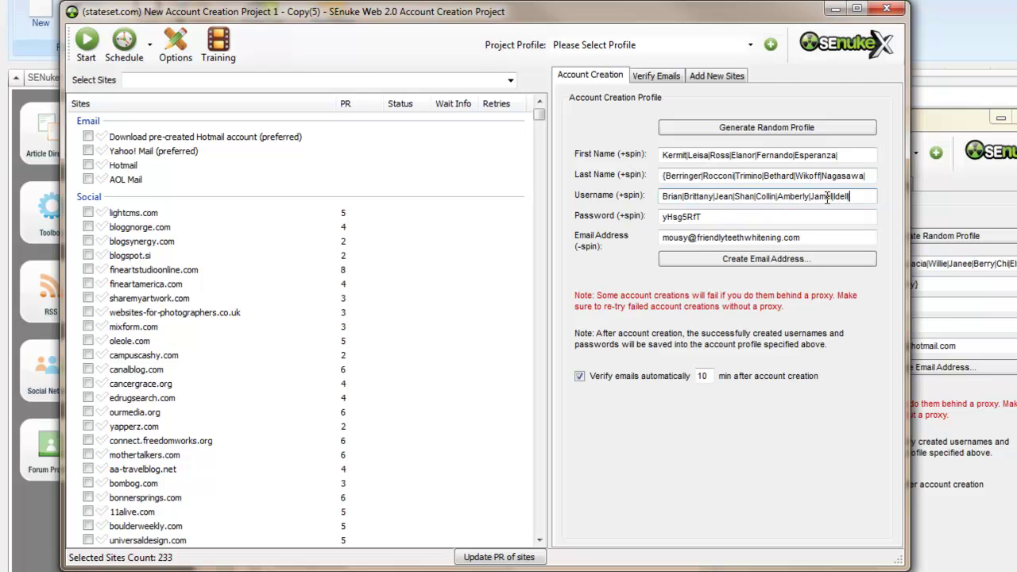
pyautogui.press('Left')
pyautogui.press('Left')
pyautogui.press('Left')
pyautogui.press('Left')
pyautogui.press('Left')
pyautogui.press('Left')
pyautogui.press('Left')
pyautogui.press('Left')
pyautogui.press('Left')
pyautogui.press('Left')
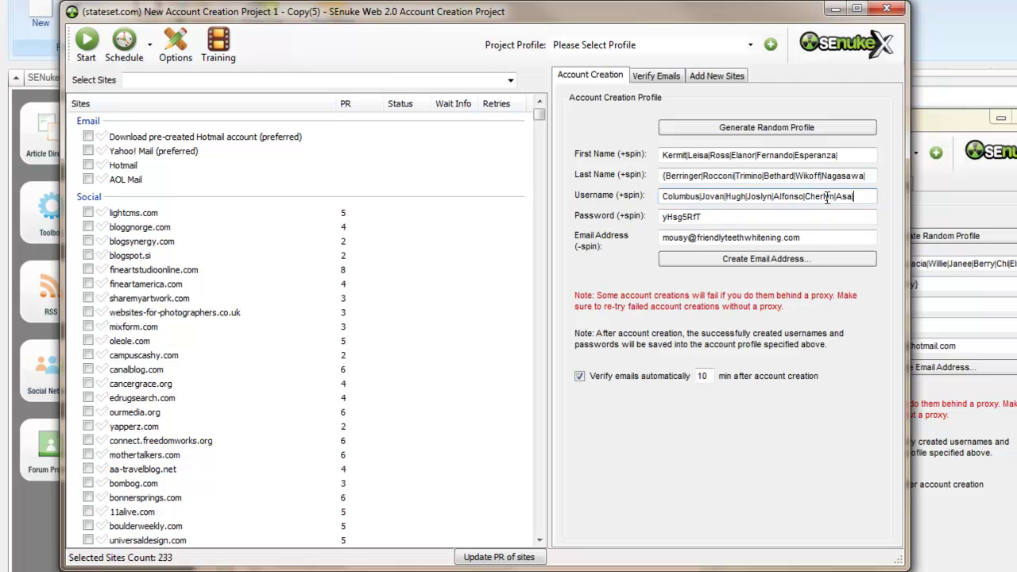
pyautogui.press('Left')
pyautogui.press('Left')
pyautogui.press('Left')
pyautogui.press('Left')
pyautogui.press('Left')
pyautogui.press('Left')
pyautogui.press('Left')
pyautogui.press('Left')
pyautogui.press('Left')
pyautogui.press('Left')
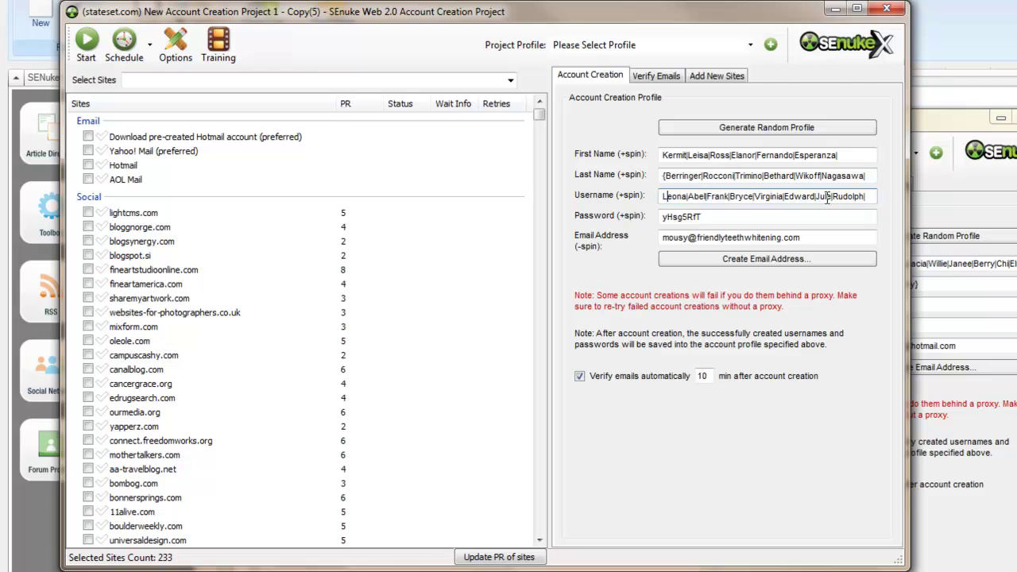
pyautogui.press('Left')
pyautogui.press('Left')
pyautogui.press('Left')
pyautogui.press('Left')
pyautogui.press('Left')
pyautogui.press('Left')
pyautogui.press('Left')
pyautogui.press('Left')
pyautogui.press('Left')
pyautogui.press('Left')
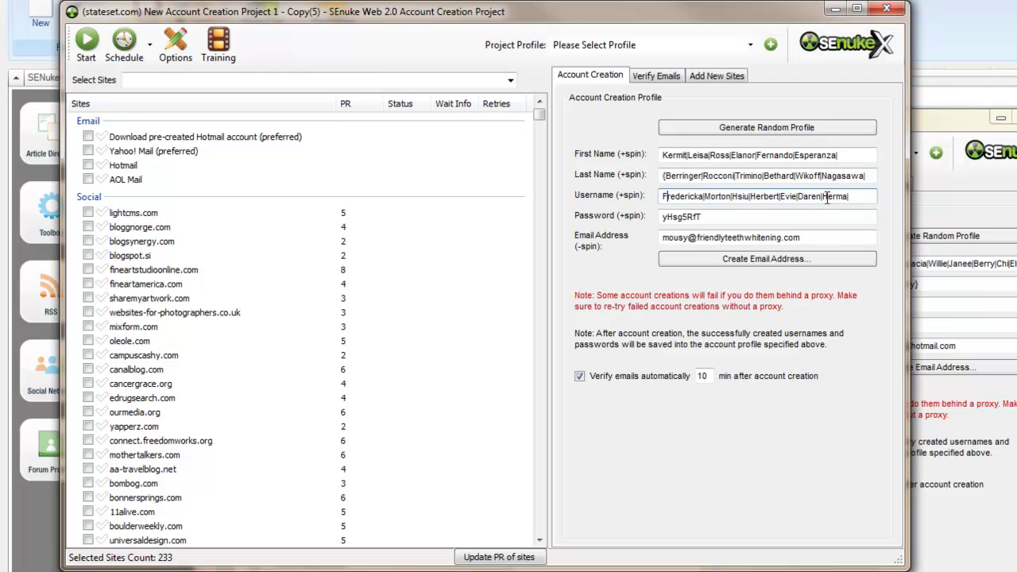
pyautogui.press('Left')
pyautogui.press('Left')
pyautogui.press('Left')
pyautogui.press('Left')
pyautogui.press('Left')
pyautogui.press('Left')
pyautogui.press('Left')
pyautogui.press('Left')
pyautogui.press('Left')
pyautogui.press('Left')
pyautogui.press('Left')
pyautogui.press('Left')
pyautogui.press('Left')
pyautogui.press('Left')
pyautogui.press('Left')
pyautogui.press('Left')
pyautogui.press('Left')
pyautogui.press('Left')
pyautogui.press('Left')
pyautogui.press('Left')
pyautogui.press('Left')
pyautogui.press('Left')
pyautogui.press('Left')
pyautogui.press('Left')
pyautogui.press('Left')
pyautogui.press('Left')
pyautogui.press('Left')
pyautogui.press('Left')
pyautogui.press('Left')
pyautogui.press('Left')
pyautogui.press('Left')
pyautogui.press('Left')
pyautogui.press('Left')
pyautogui.press('Left')
pyautogui.press('Left')
pyautogui.press('Left')
pyautogui.press('Left')
pyautogui.press('Left')
pyautogui.press('Left')
pyautogui.press('Left')
pyautogui.press('Left')
pyautogui.press('Left')
pyautogui.press('Left')
pyautogui.press('Left')
pyautogui.press('Left')
pyautogui.press('Left')
pyautogui.press('Left')
pyautogui.press('Left')
pyautogui.press('Left')
pyautogui.press('Left')
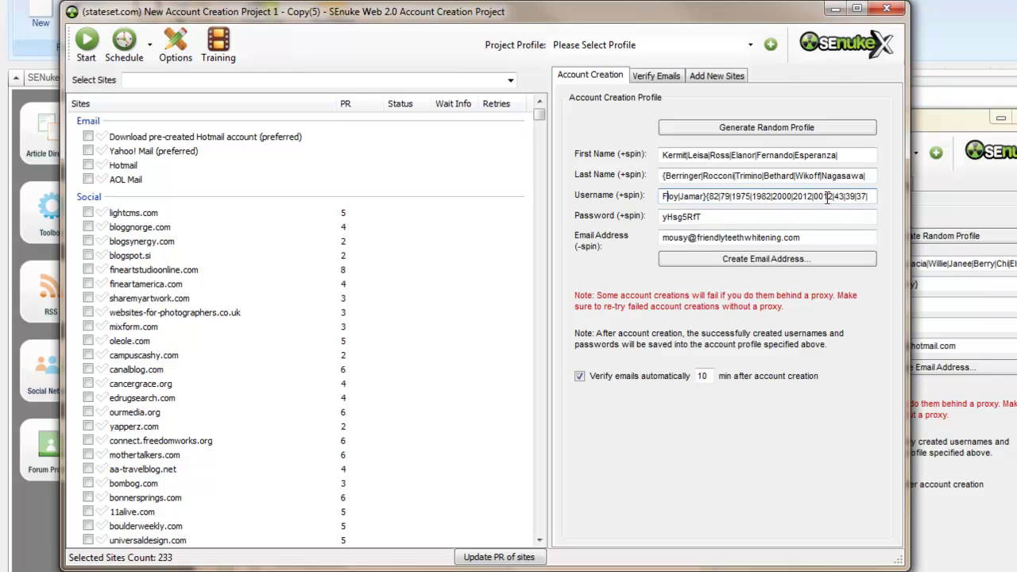
pyautogui.press('End')
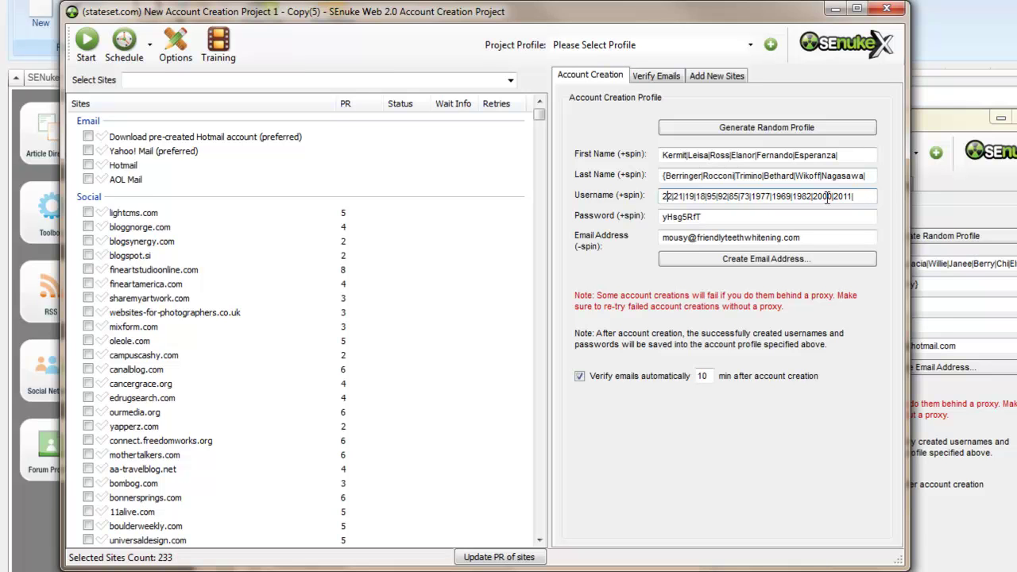
pyautogui.press('Left')
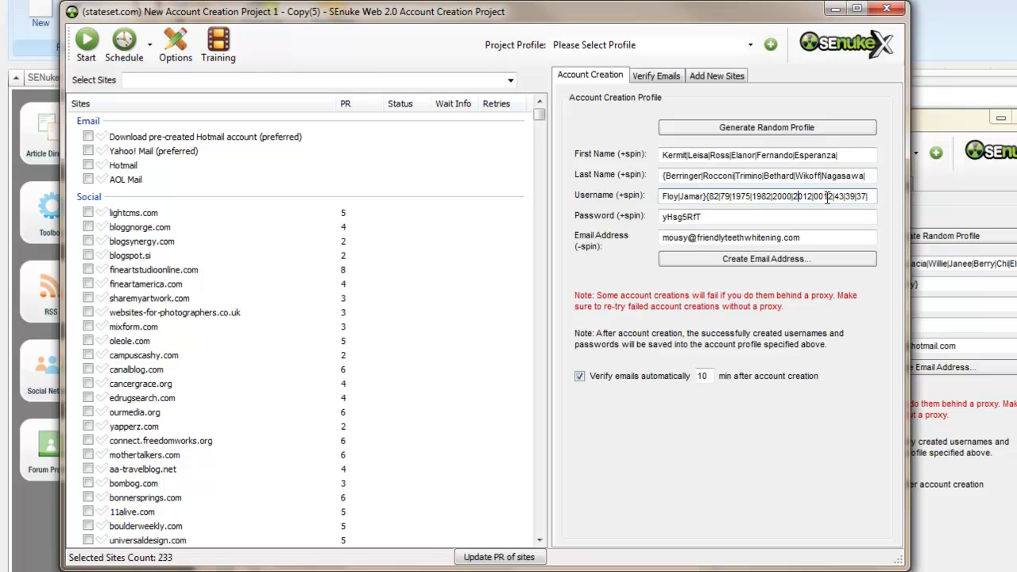
pyautogui.press('End')
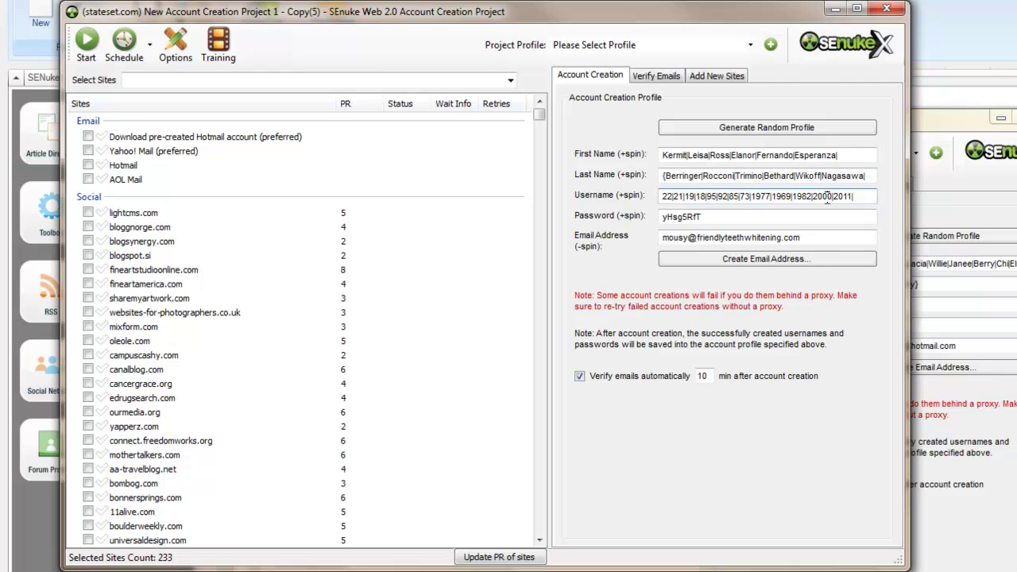
pyautogui.press('End')
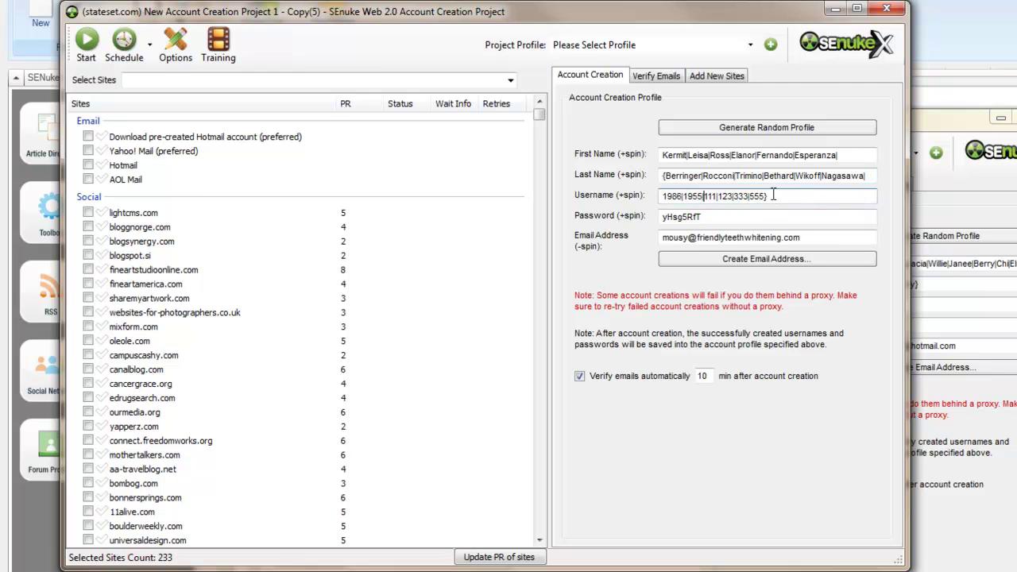
# Copy the entire Username spin list from the stateset.com Account Creation project
pyautogui.rightClick(745, 199)
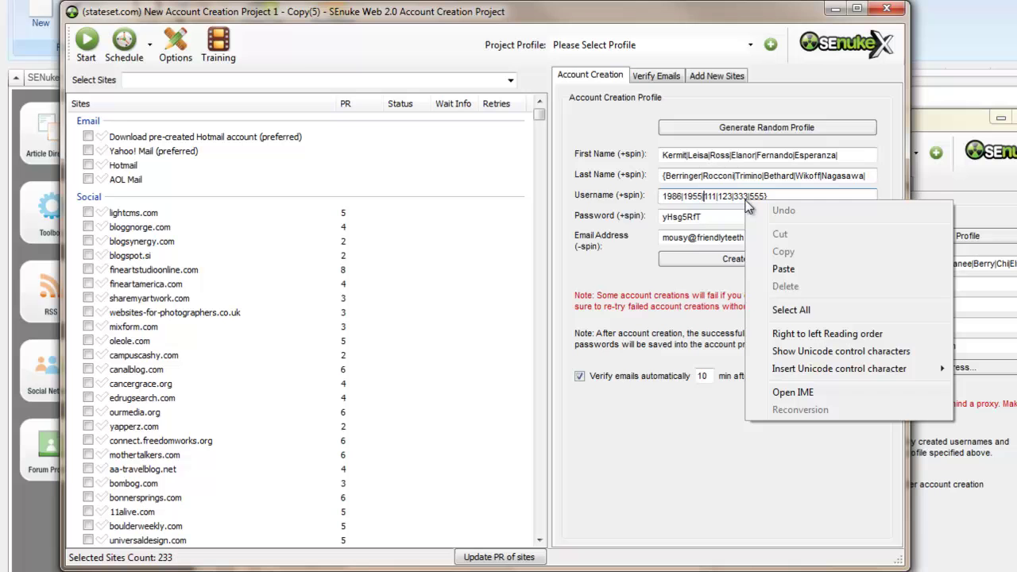
pyautogui.click(795, 310)
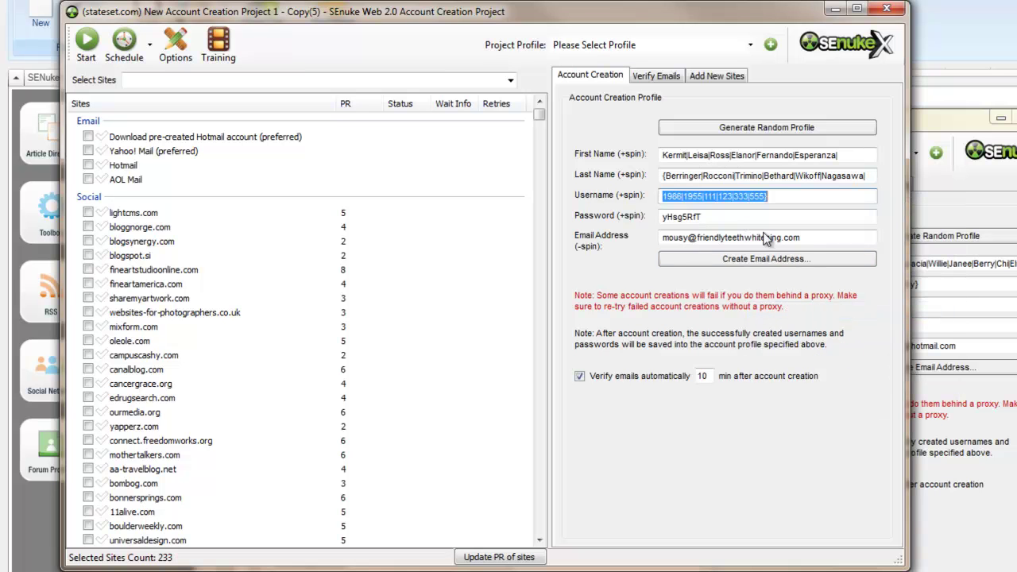
pyautogui.rightClick(741, 204)
pyautogui.click(794, 251)
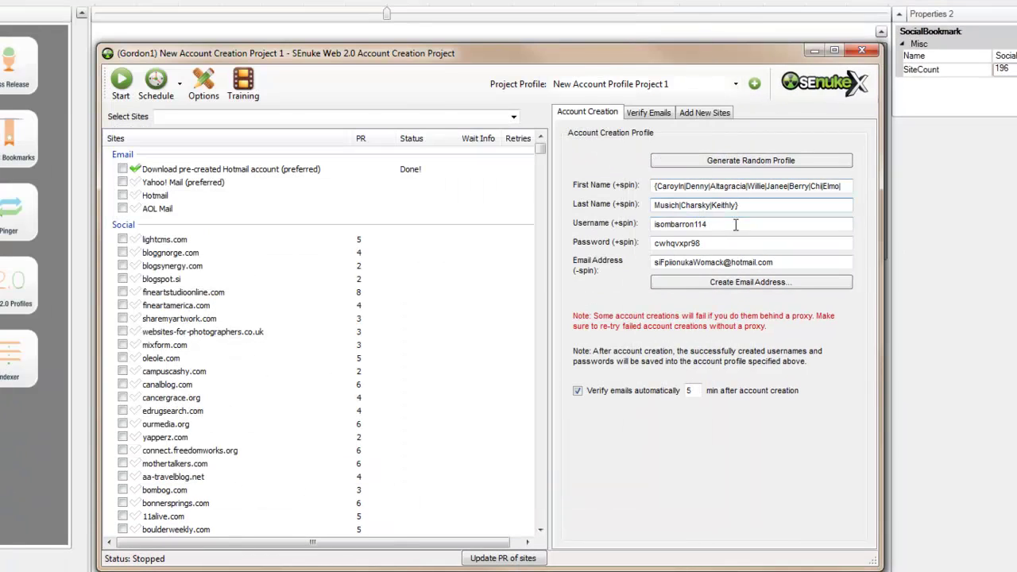
# Replace the Username in the new campaign's Account Creation project with the copied Username spin list
pyautogui.moveTo(735, 224); pyautogui.dragTo(642, 230)
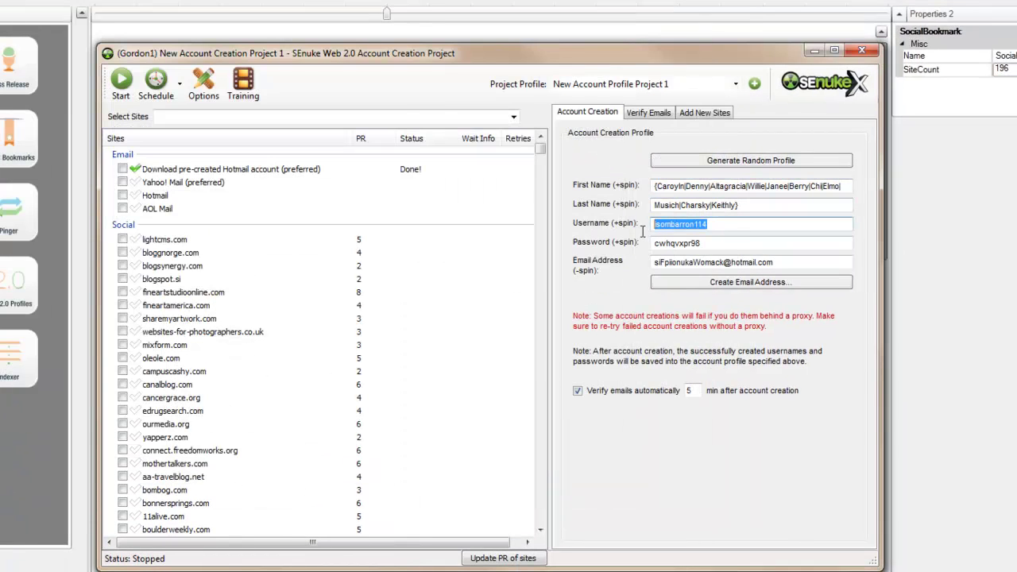
pyautogui.rightClick(699, 226)
pyautogui.click(755, 286)
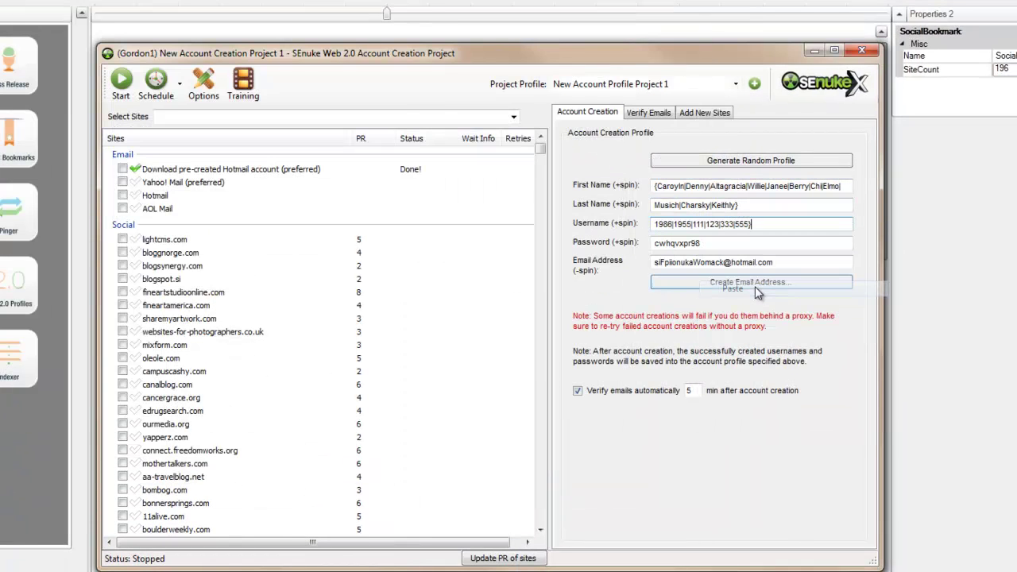
# Set automatic email verification to 10 minutes after account creation in the new campaign's project
pyautogui.click(726, 247)
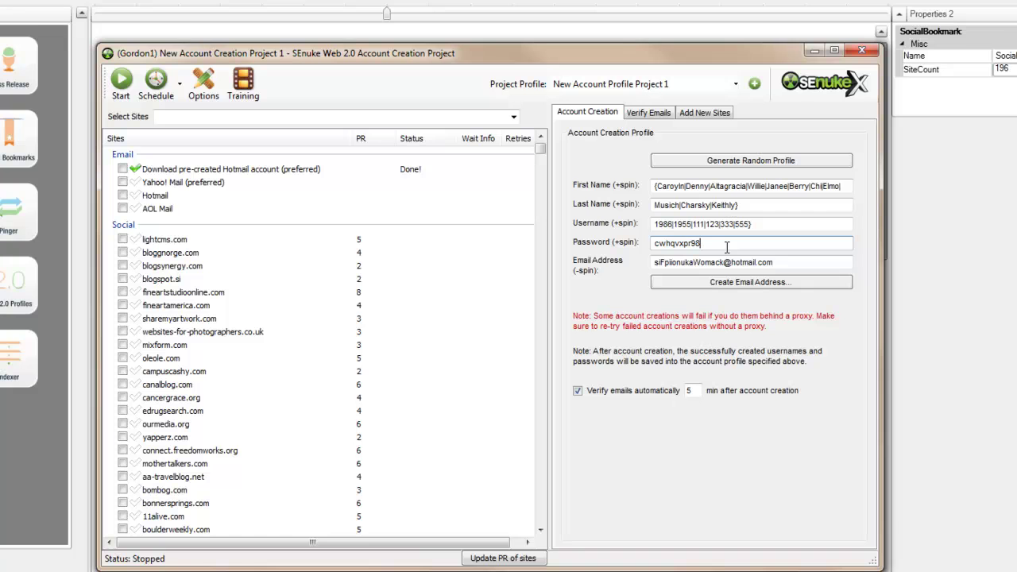
pyautogui.click(693, 224)
pyautogui.moveTo(453, 56); pyautogui.dragTo(489, 14)
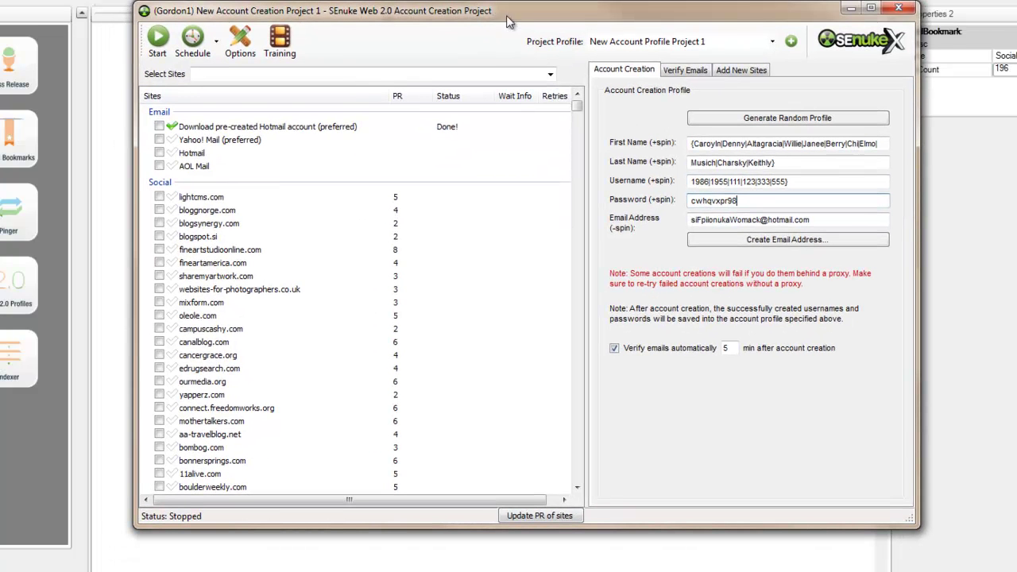
pyautogui.doubleClick(726, 348)
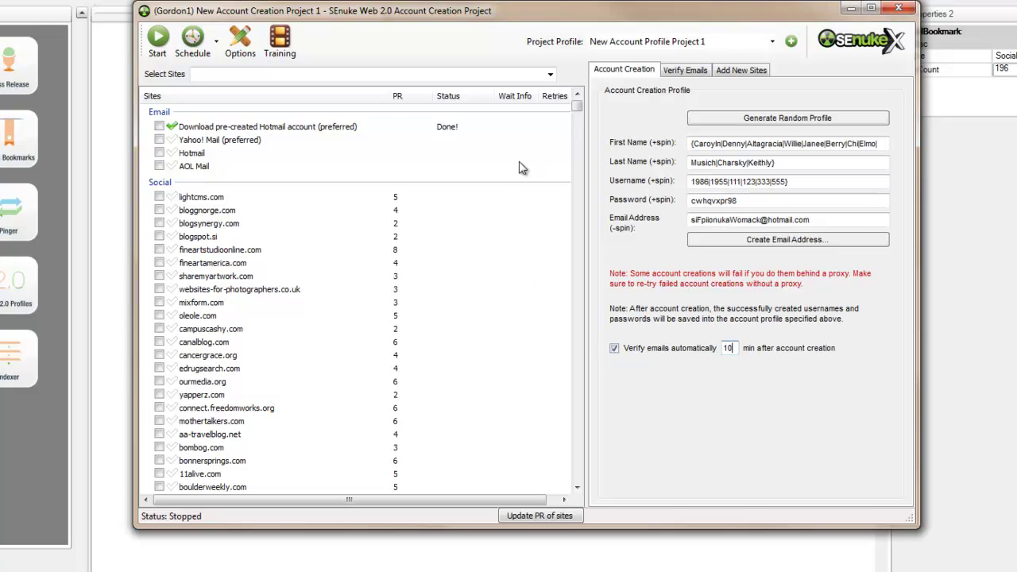
# Enlarge the list of site selection options and select all social network sites for account creation
pyautogui.click(551, 74)
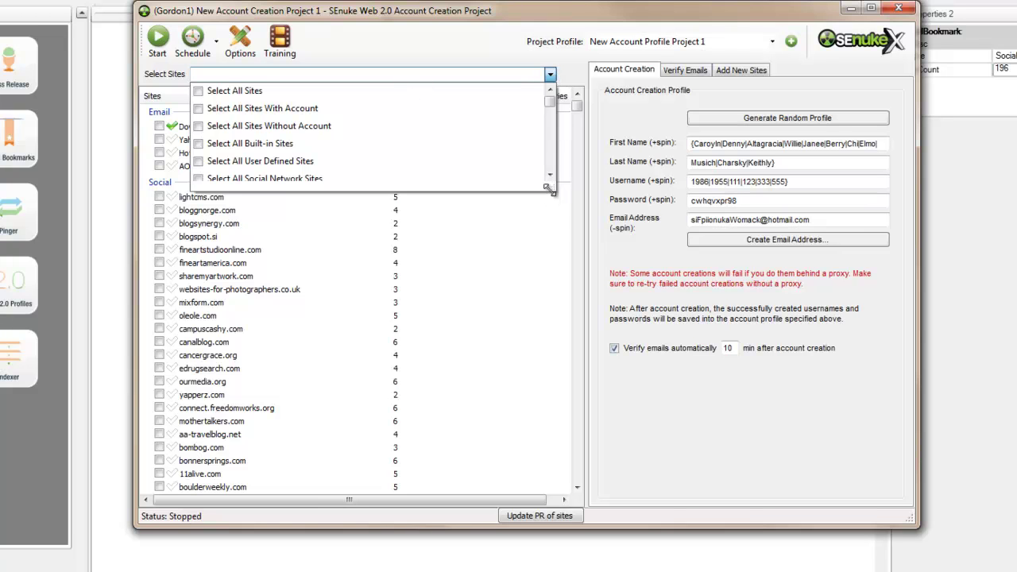
pyautogui.moveTo(553, 194); pyautogui.dragTo(569, 301)
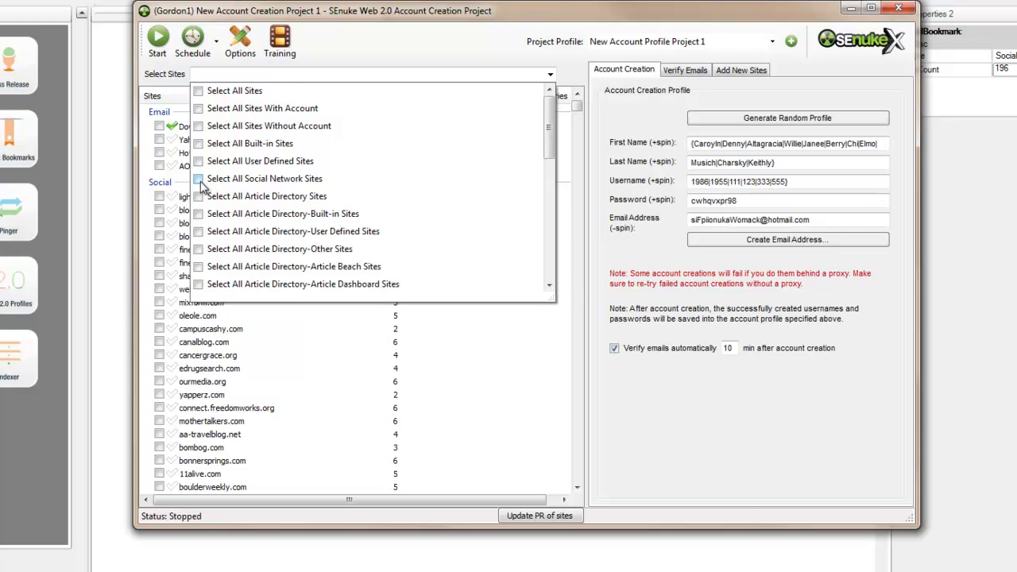
pyautogui.click(198, 180)
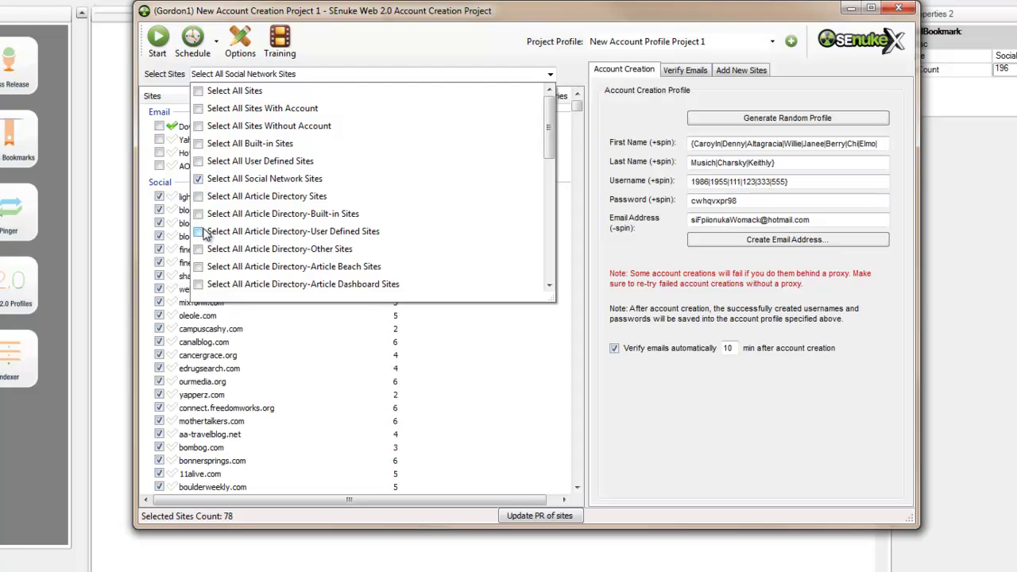
# Add all bookmarking sites to the account creation selection and check the remaining site group options
pyautogui.scroll(-2, 548, 159)
pyautogui.scroll(-1, 548, 159)
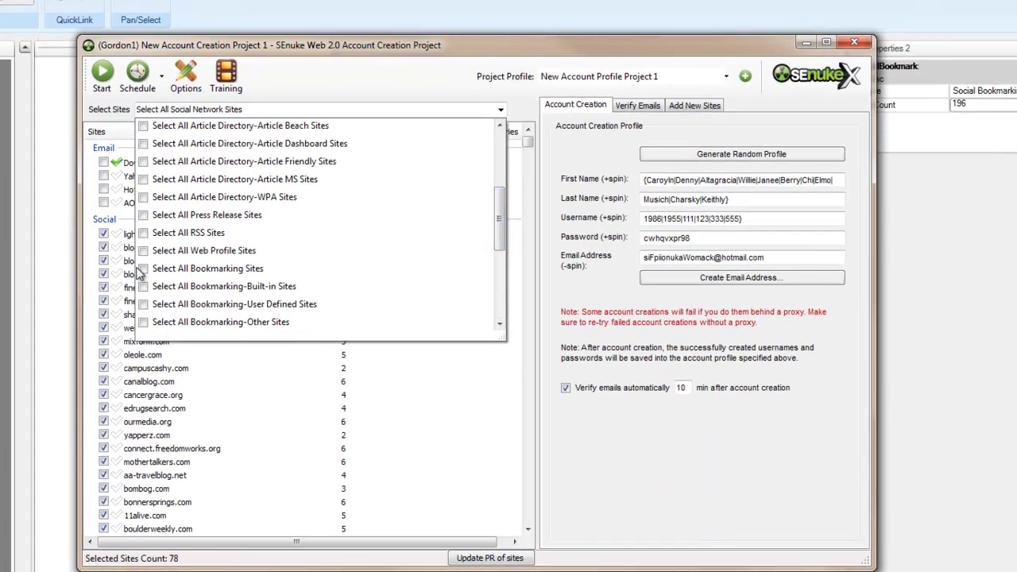
pyautogui.click(143, 269)
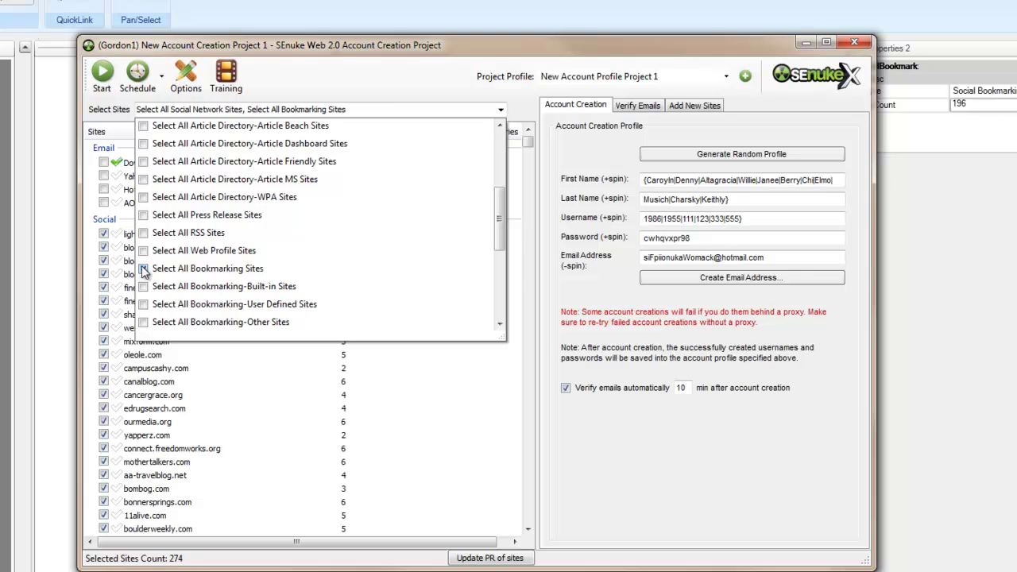
pyautogui.moveTo(496, 221); pyautogui.dragTo(490, 277)
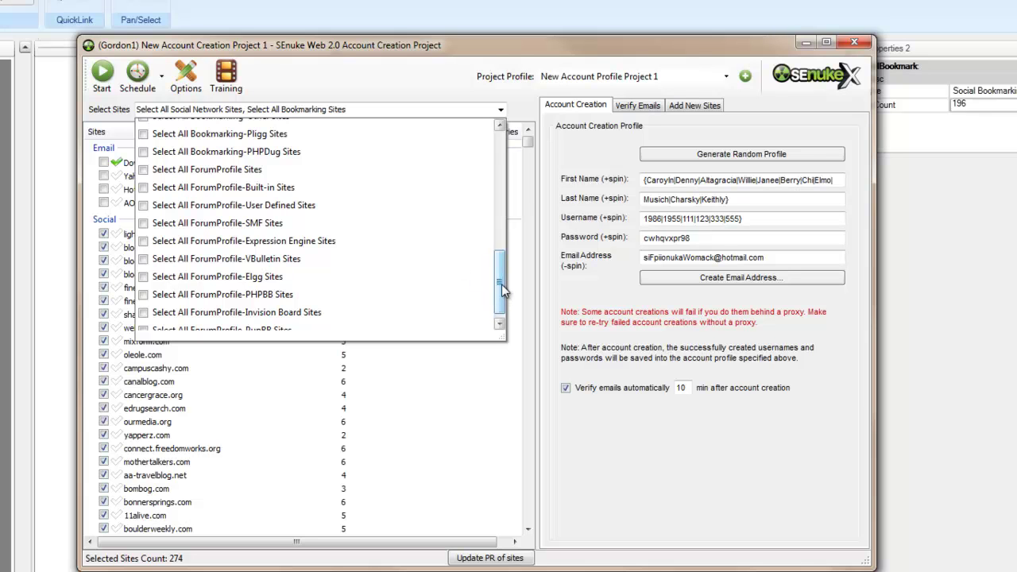
pyautogui.moveTo(499, 279); pyautogui.dragTo(499, 249)
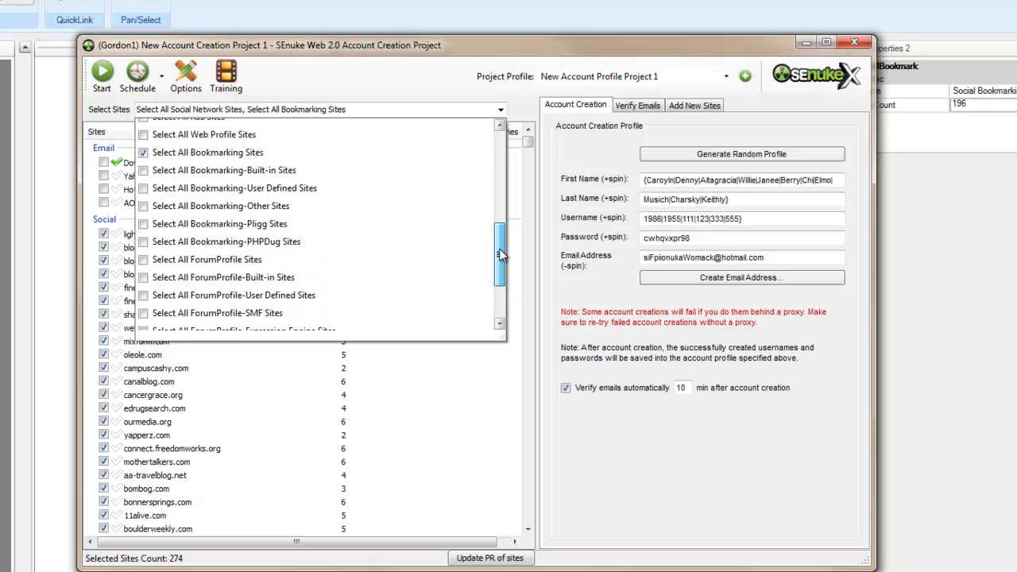
pyautogui.click(464, 83)
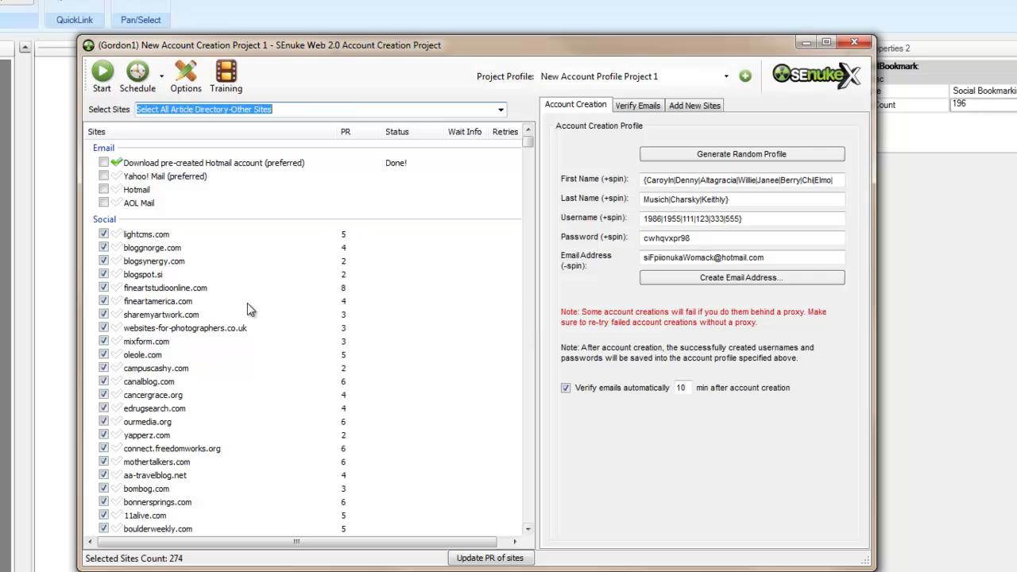
# Look through the project's site list, from social and article directory sites to Web 2.0 profiles, to review which sites are selected
pyautogui.scroll(-12, 291, 282)
pyautogui.scroll(-9, 310, 277)
pyautogui.scroll(4, 308, 271)
pyautogui.scroll(-10, 306, 271)
pyautogui.scroll(-2, 307, 274)
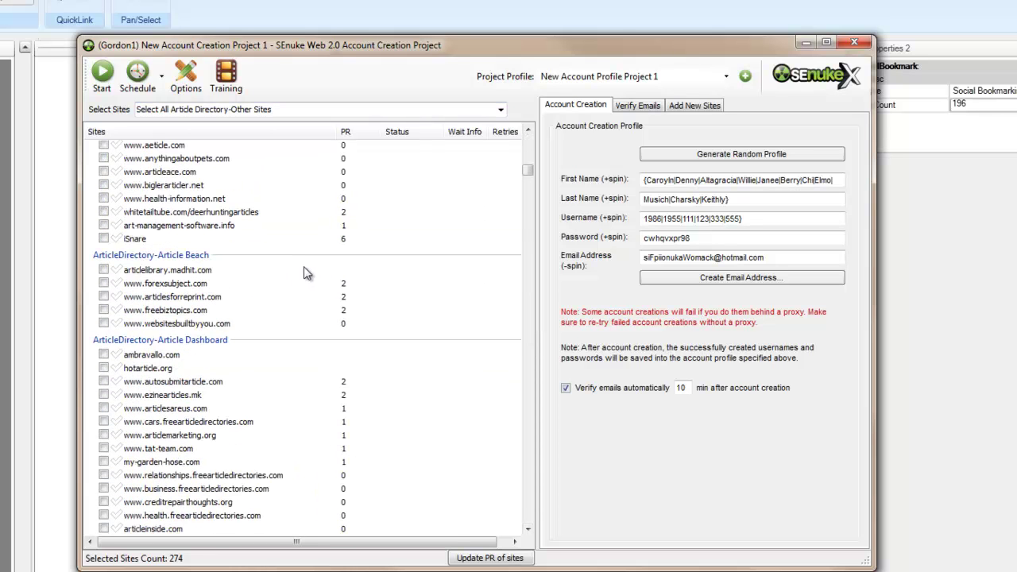
pyautogui.scroll(-5, 304, 270)
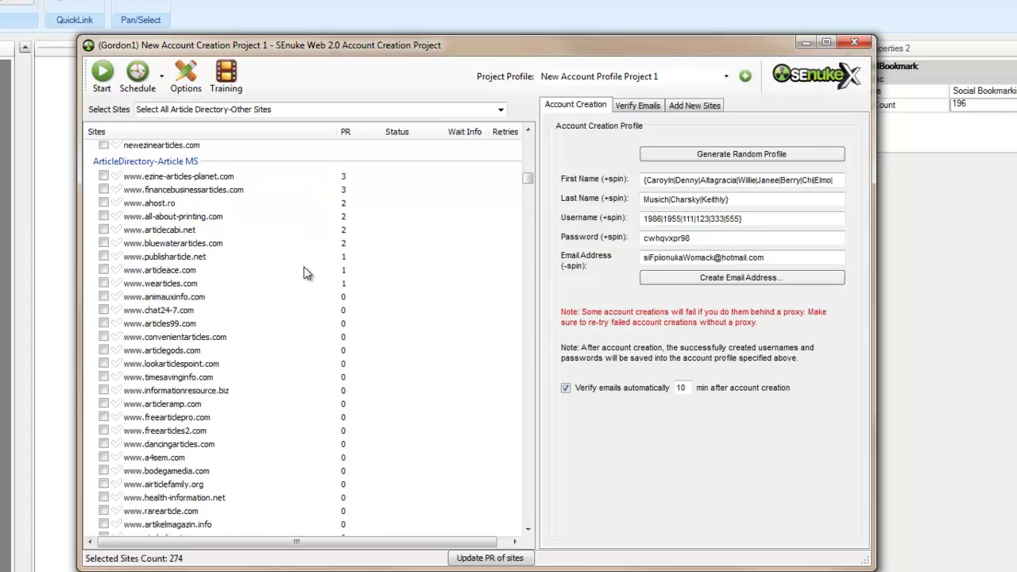
pyautogui.scroll(-12, 304, 273)
pyautogui.scroll(5, 305, 272)
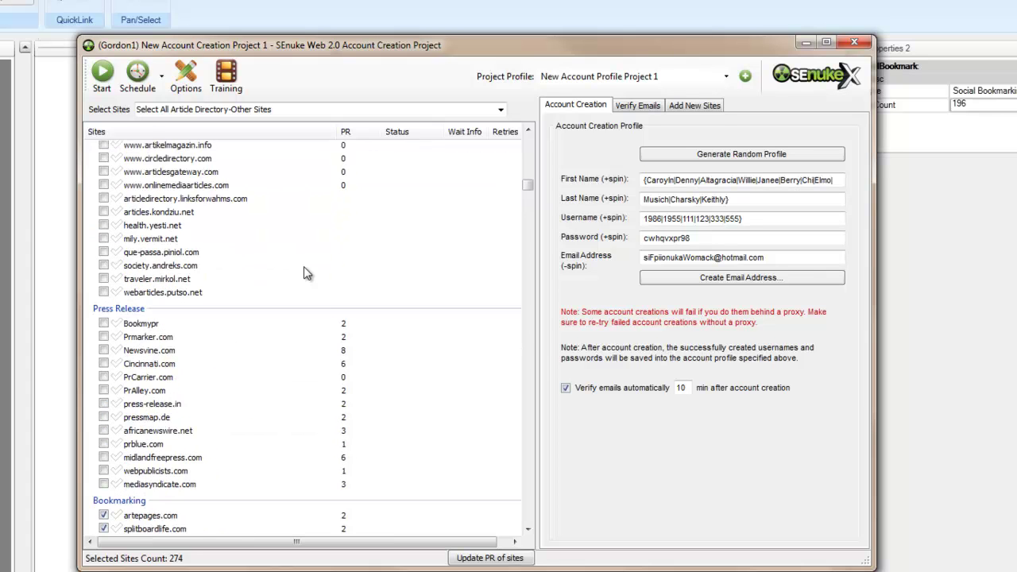
pyautogui.scroll(-12, 305, 273)
pyautogui.scroll(-5, 303, 272)
pyautogui.scroll(12, 304, 273)
pyautogui.scroll(-2, 304, 273)
pyautogui.scroll(-6, 303, 272)
pyautogui.scroll(-3, 304, 272)
pyautogui.scroll(-3, 304, 272)
pyautogui.scroll(-15, 303, 273)
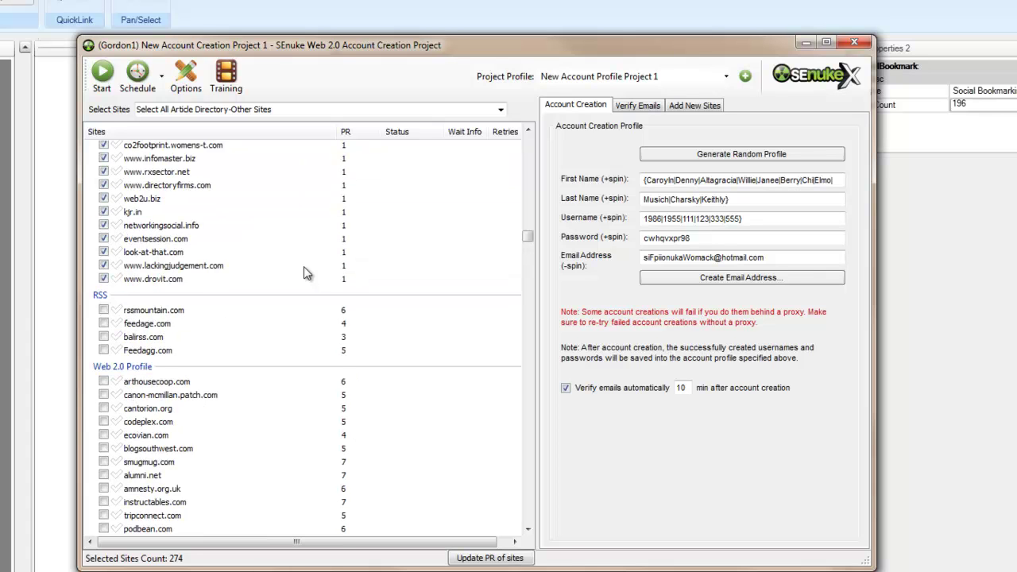
pyautogui.scroll(-13, 303, 273)
pyautogui.scroll(9, 304, 274)
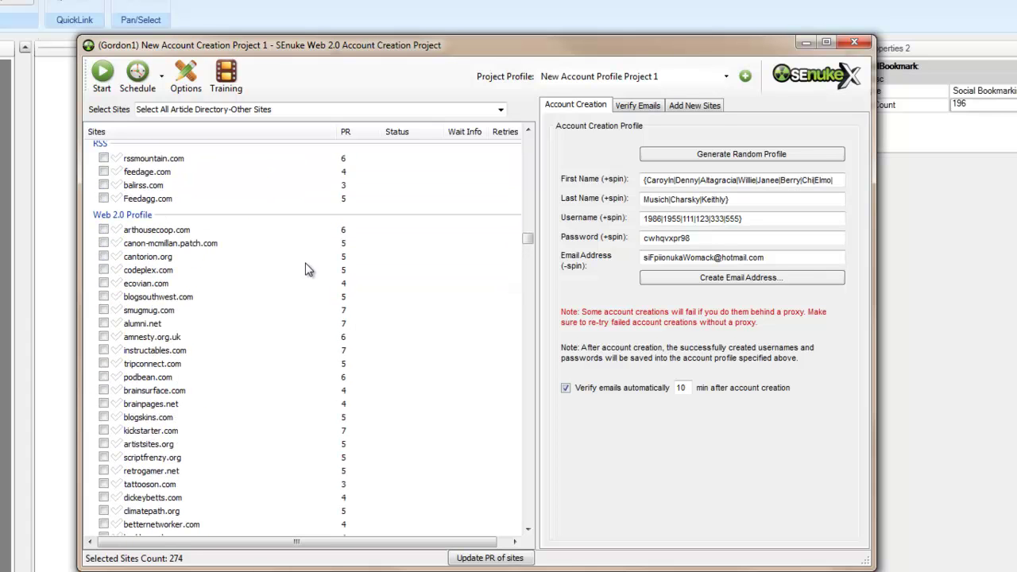
pyautogui.scroll(-15, 304, 273)
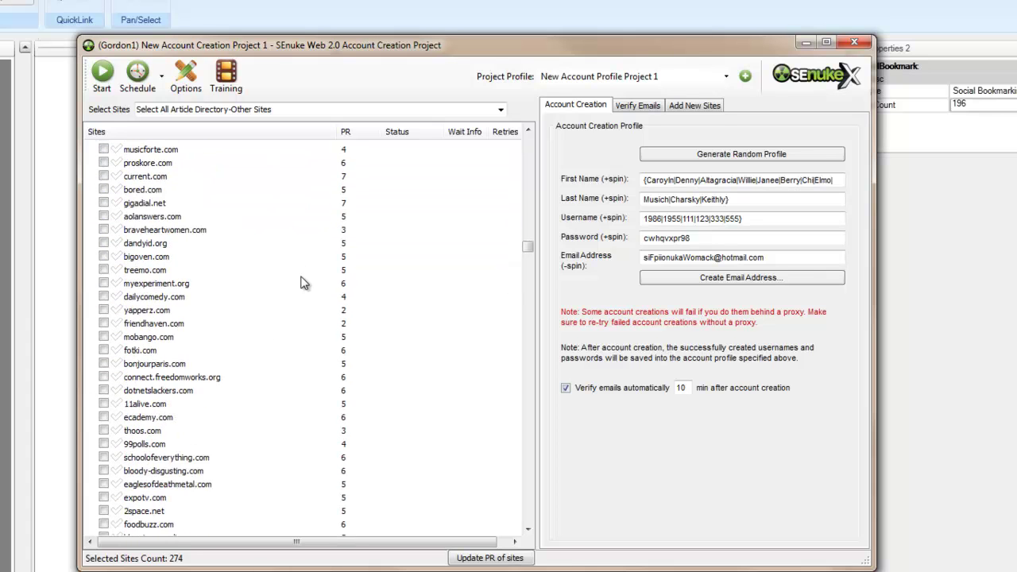
# Add all web profile sites to the account creation selection and check the checked entries in the site list
pyautogui.click(500, 110)
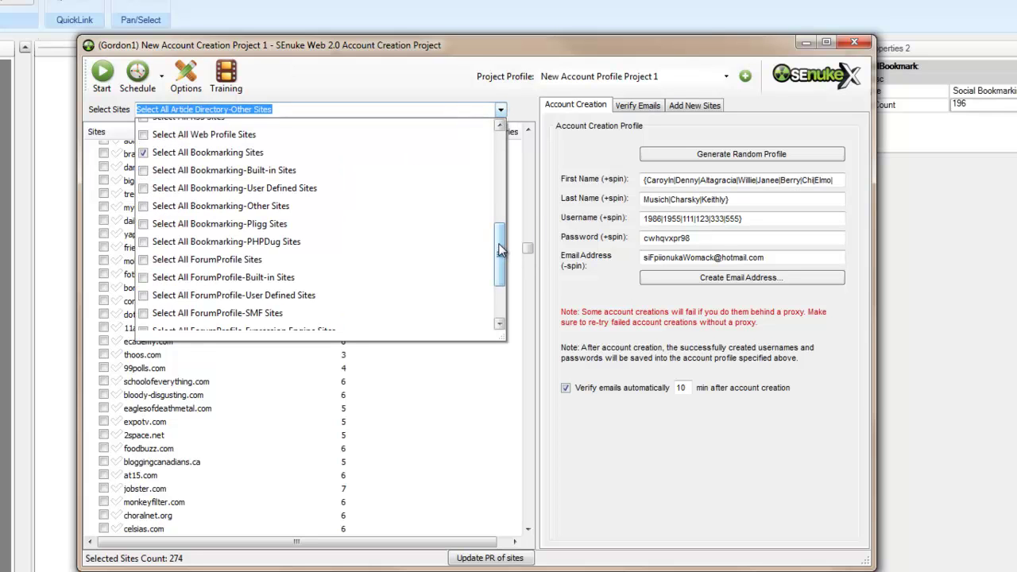
pyautogui.click(143, 135)
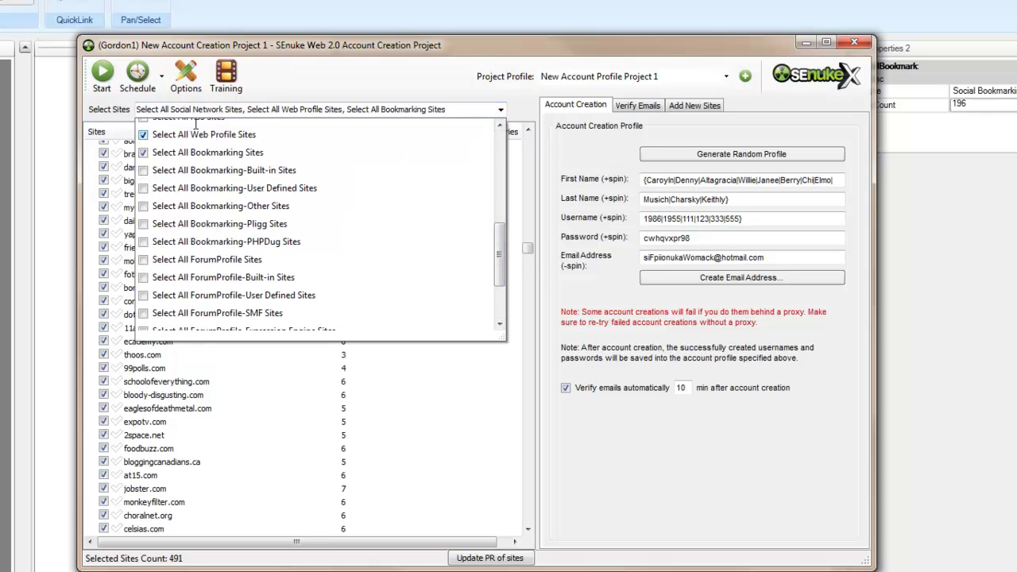
pyautogui.moveTo(527, 248); pyautogui.dragTo(518, 293)
pyautogui.scroll(8, 280, 276)
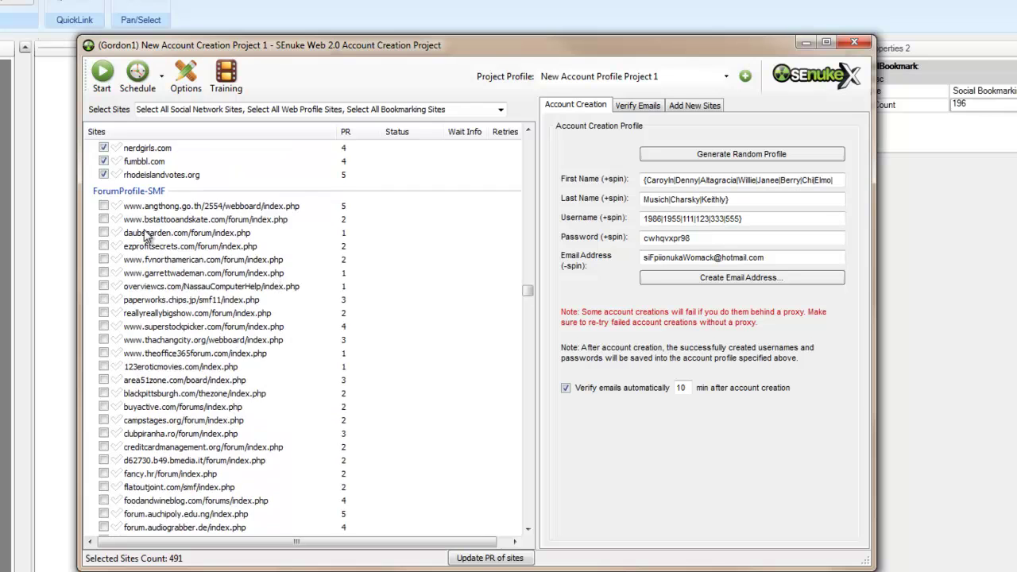
pyautogui.moveTo(525, 274); pyautogui.dragTo(522, 142)
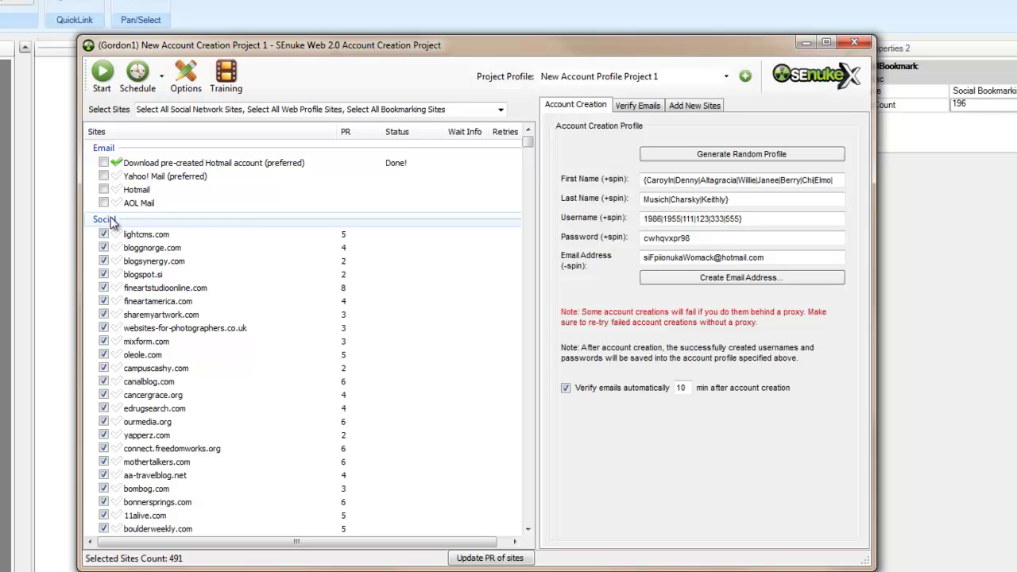
# Check the Social Network node's site count in the campaign diagram and review the social and bookmarking sites in the project list
pyautogui.scroll(-20, 256, 256)
pyautogui.moveTo(352, 62); pyautogui.dragTo(1001, 64)
pyautogui.click(439, 252)
pyautogui.moveTo(439, 253); pyautogui.dragTo(440, 253)
pyautogui.moveTo(993, 45); pyautogui.dragTo(612, 43)
pyautogui.scroll(-15, 270, 408)
pyautogui.scroll(-20, 298, 364)
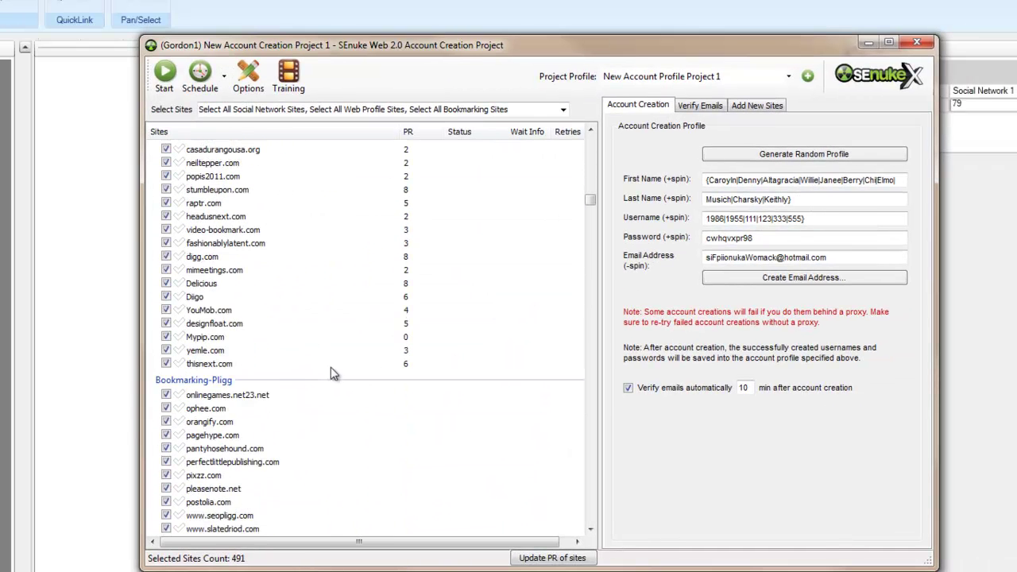
pyautogui.scroll(-15, 228, 370)
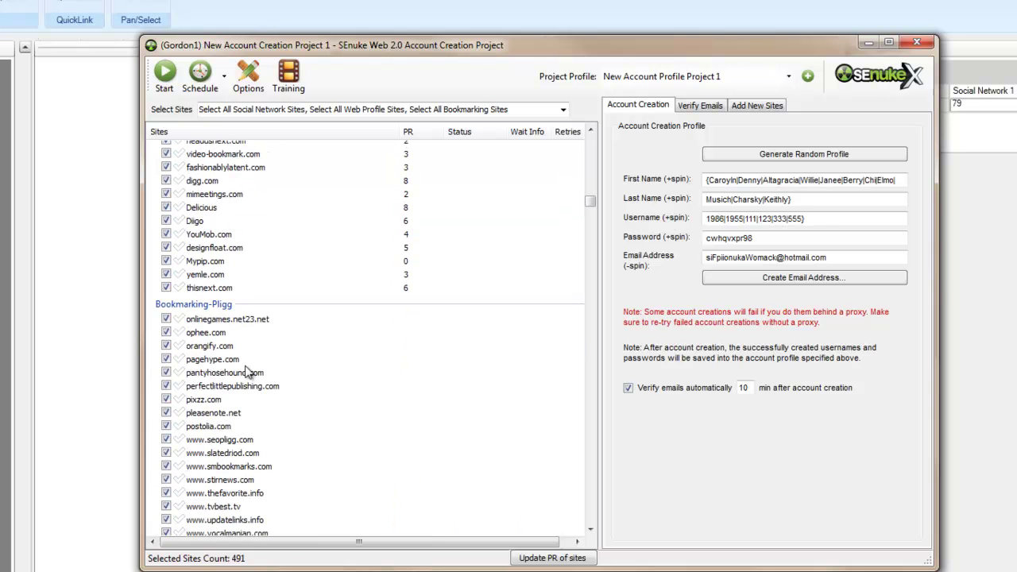
# Check the Social Bookmarks node's site count in the campaign diagram against the bookmarking sites in the project list
pyautogui.moveTo(334, 45)
pyautogui.mouseDown()
pyautogui.moveTo(1009, 49)
pyautogui.moveTo(707, 62)
pyautogui.moveTo(334, 36)
pyautogui.mouseUp()
pyautogui.click(313, 256)
pyautogui.scroll(-10, 271, 362)
pyautogui.scroll(-5, 296, 365)
pyautogui.scroll(-3, 315, 370)
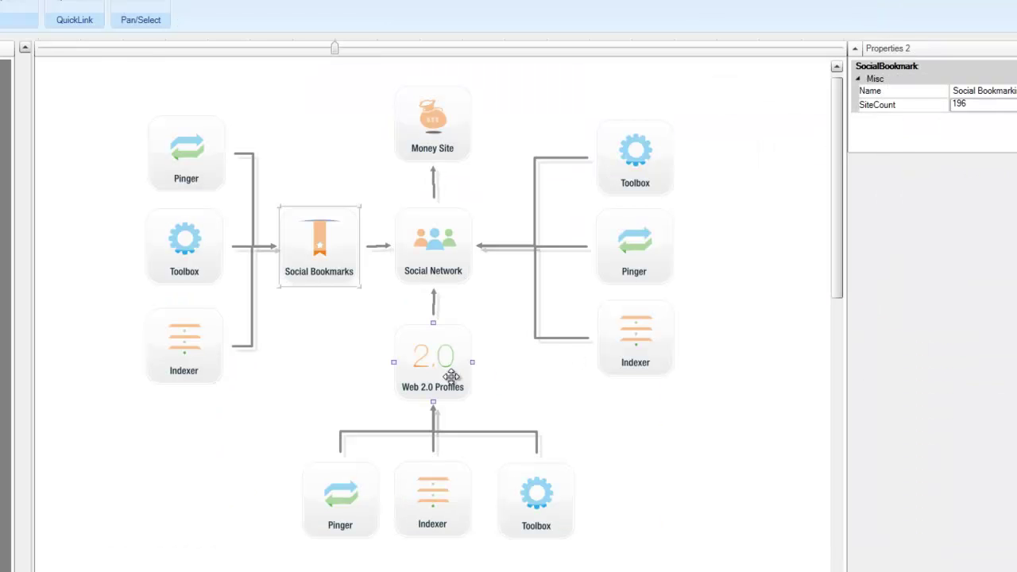
# Check the Web 2.0 Profiles node's site count in the diagram and review the project's selected sites back to the email group
pyautogui.click(451, 375)
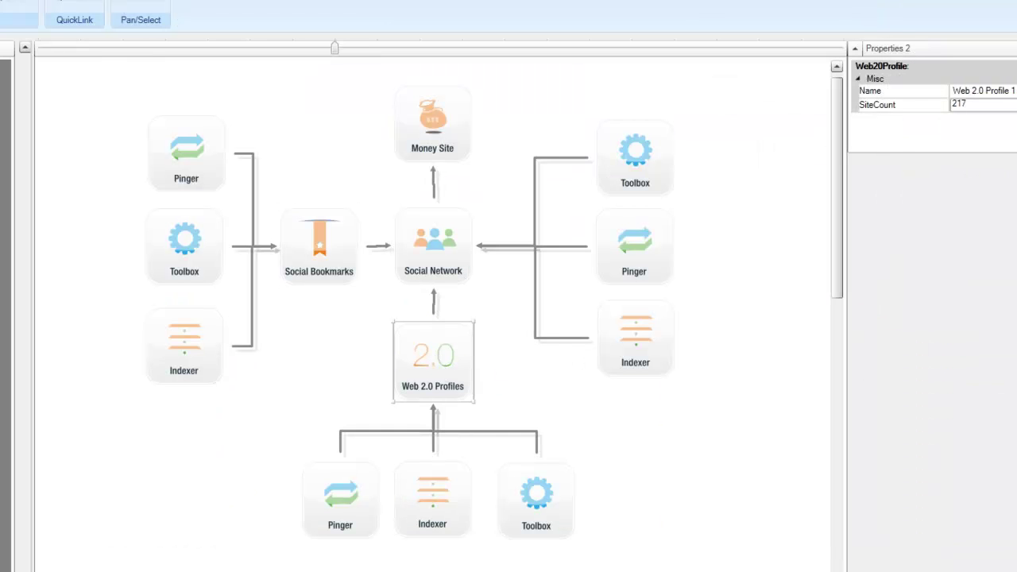
pyautogui.doubleClick(444, 355)
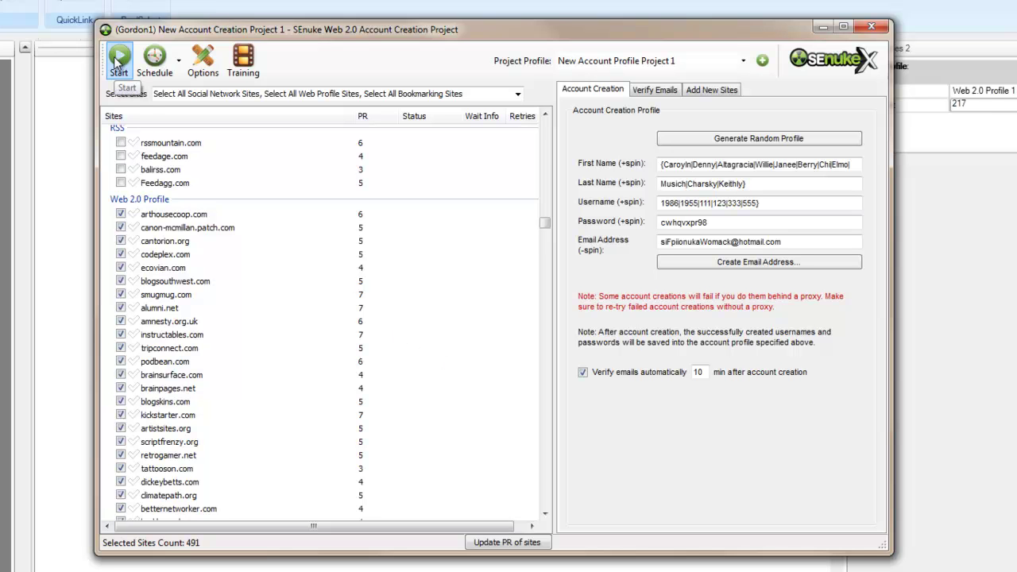
pyautogui.moveTo(539, 221); pyautogui.dragTo(545, 198)
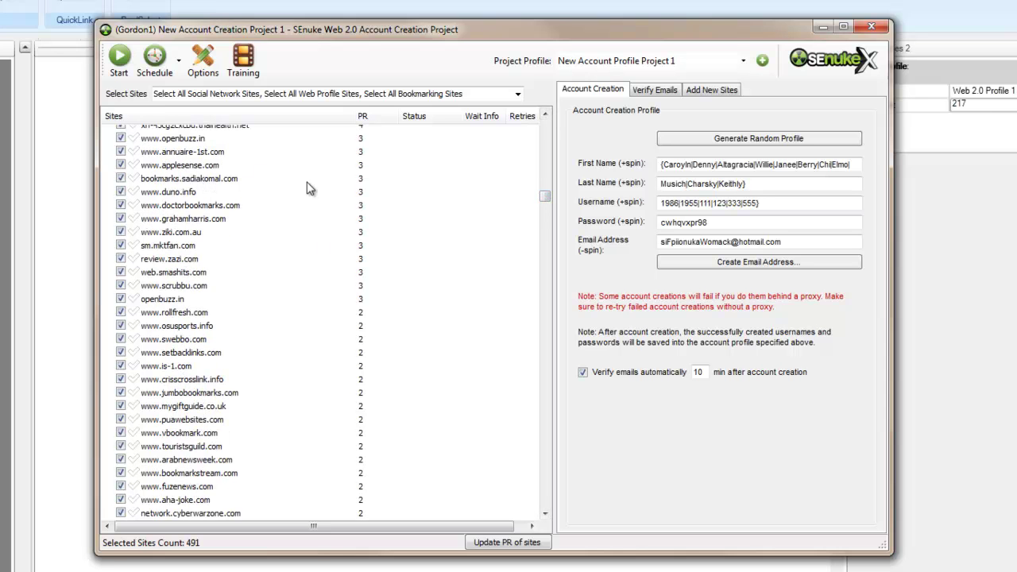
pyautogui.moveTo(545, 197); pyautogui.dragTo(553, 132)
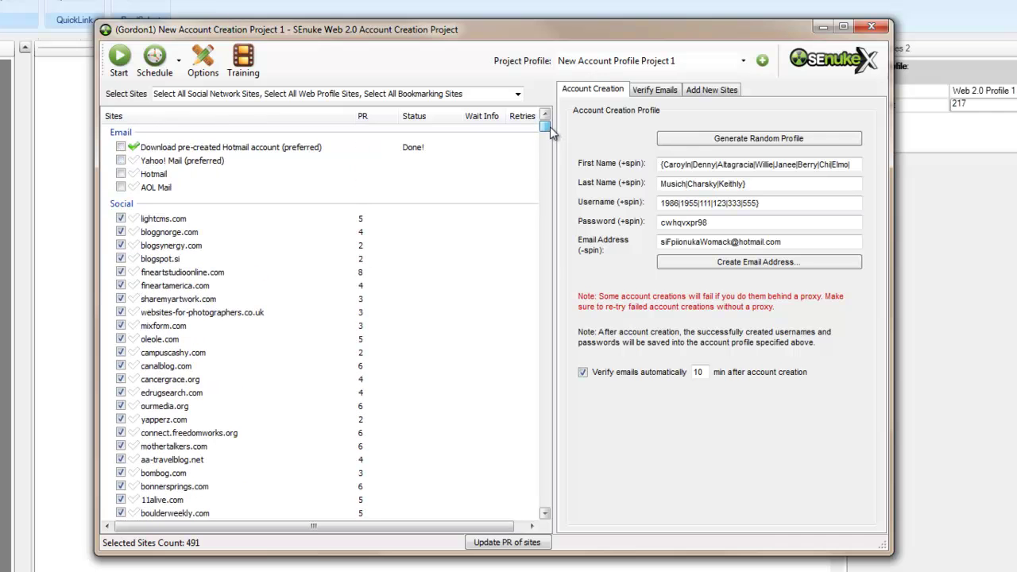
pyautogui.click(118, 63)
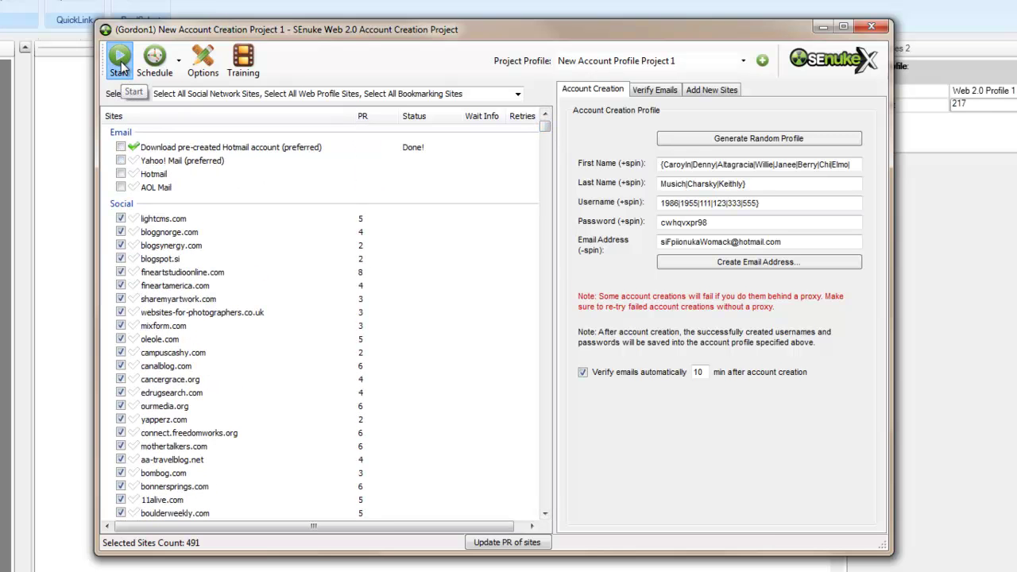